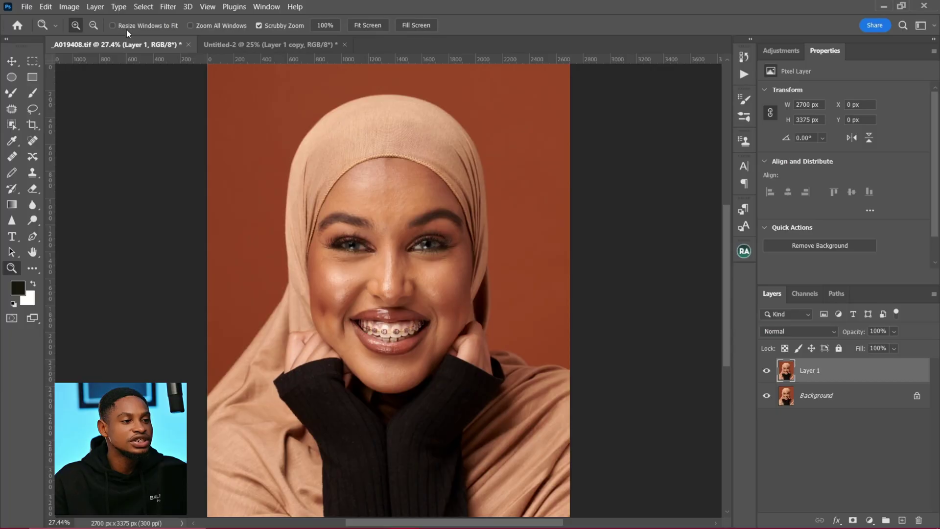
# Step: Glance at the Untitled-2 document, then return to the _A019408.tif portrait
pyautogui.click(264, 46)
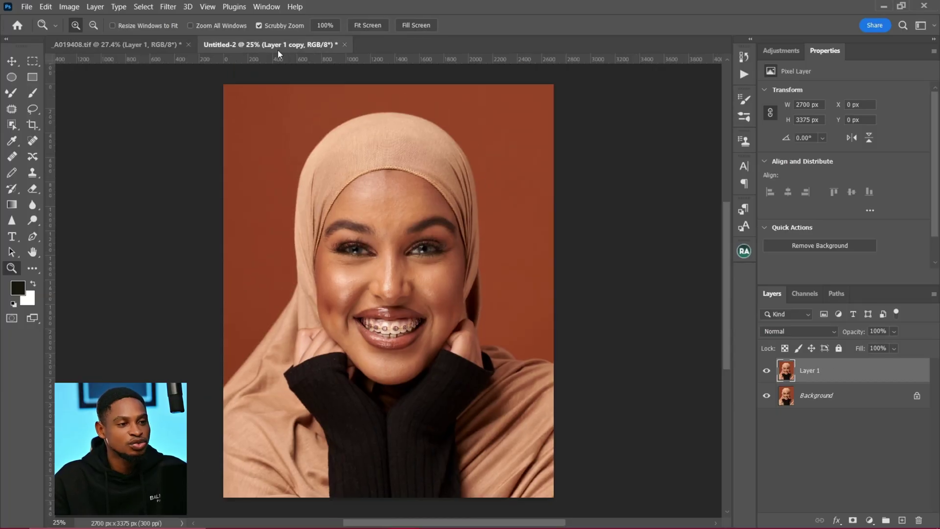
pyautogui.click(117, 52)
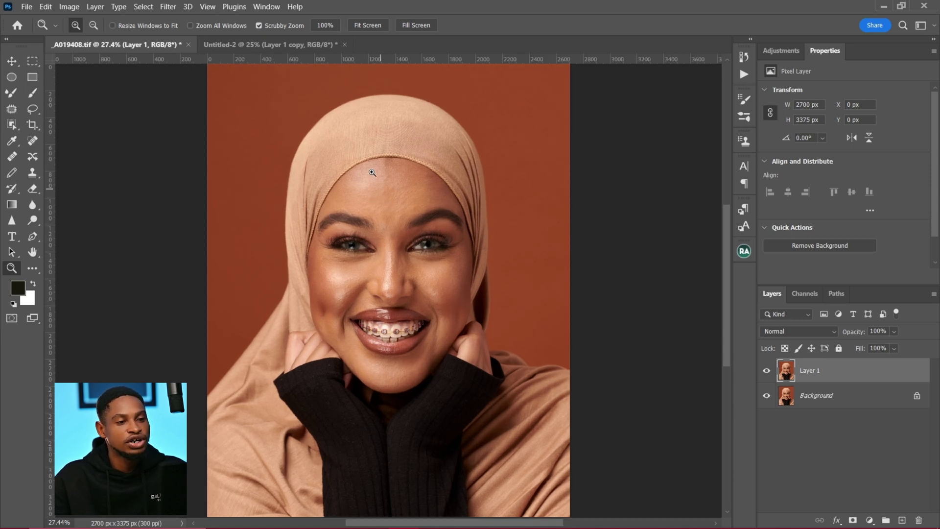
# Step: Run Via Gaussian Blur frequency separation on _A019408.tif with Radius 4, then go to Untitled-2
pyautogui.click(745, 252)
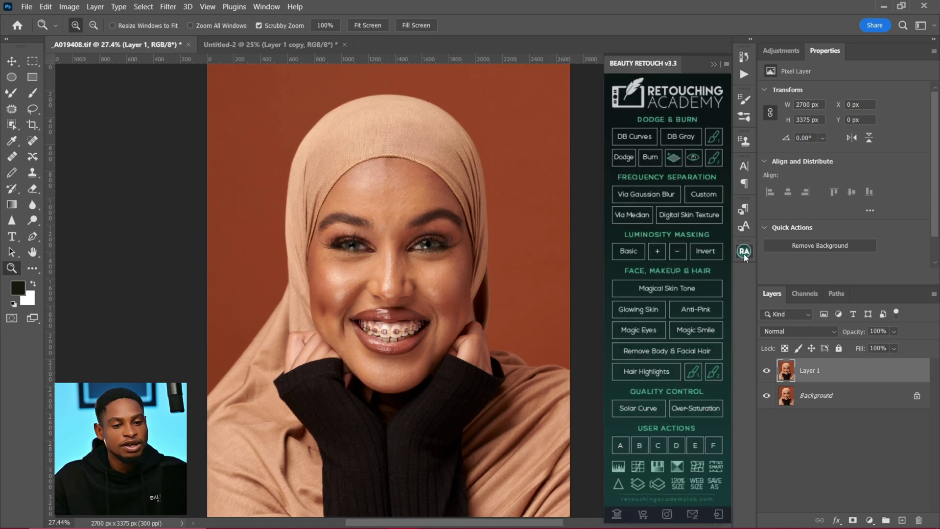
pyautogui.click(622, 195)
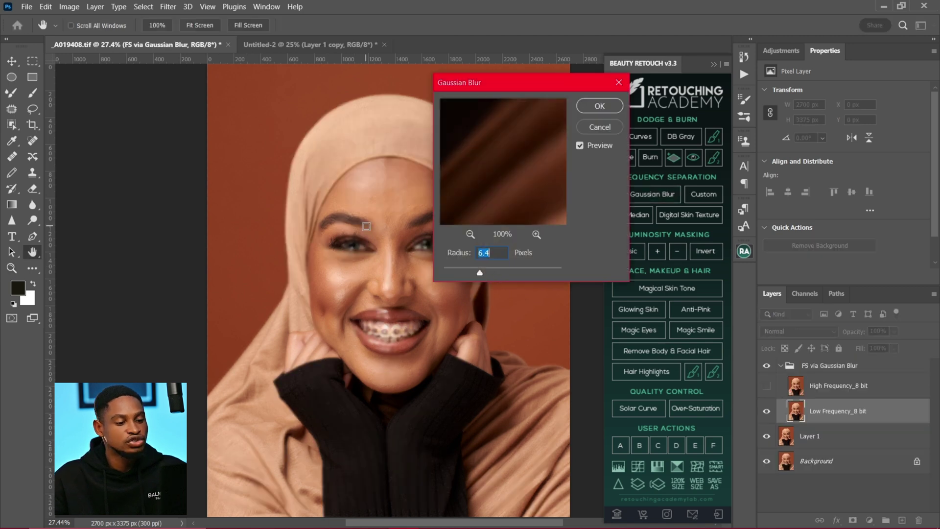
pyautogui.write('4')
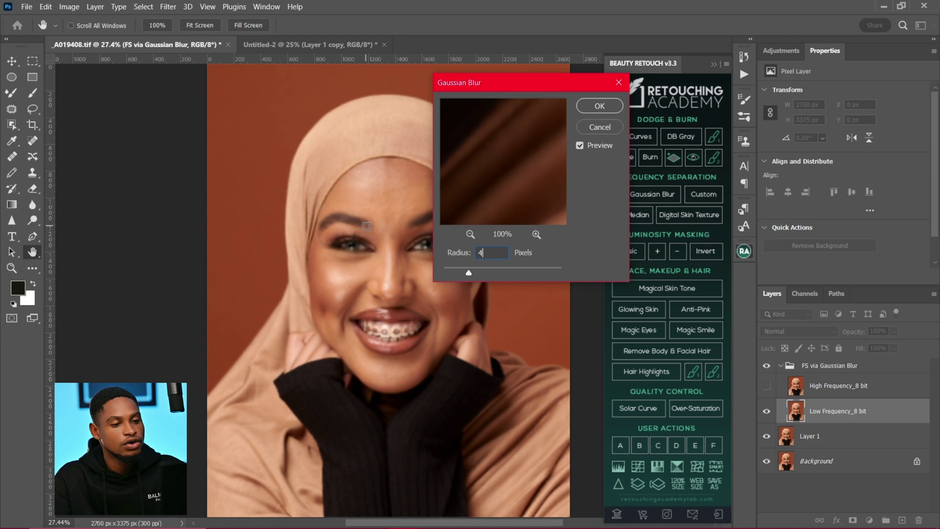
pyautogui.click(600, 105)
pyautogui.click(321, 43)
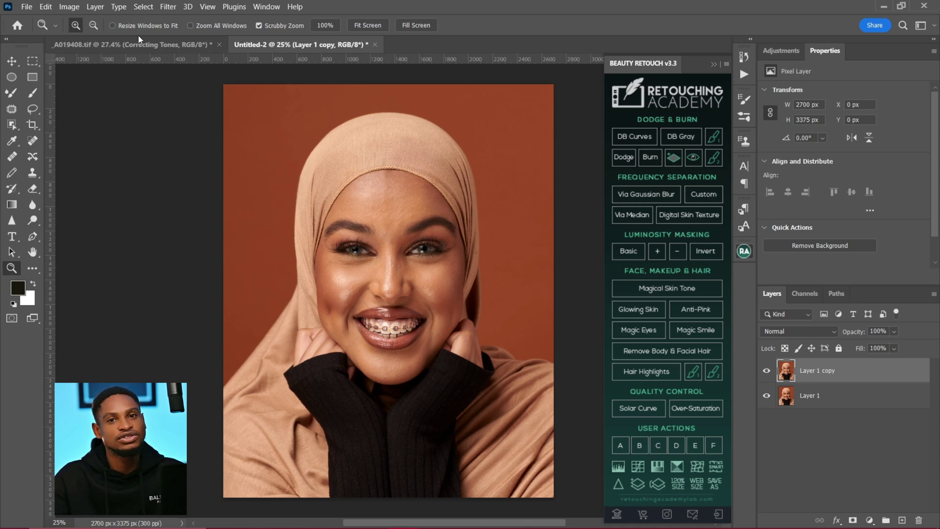
# Step: In _A019408.tif, blend the forehead tones on Correcting Tones with a 150-px Mixer Brush
pyautogui.click(161, 43)
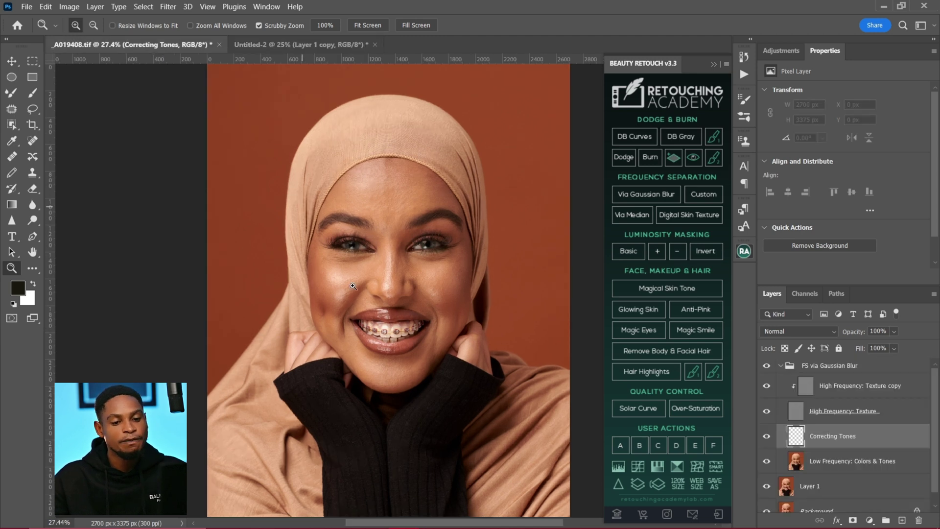
pyautogui.press('b')
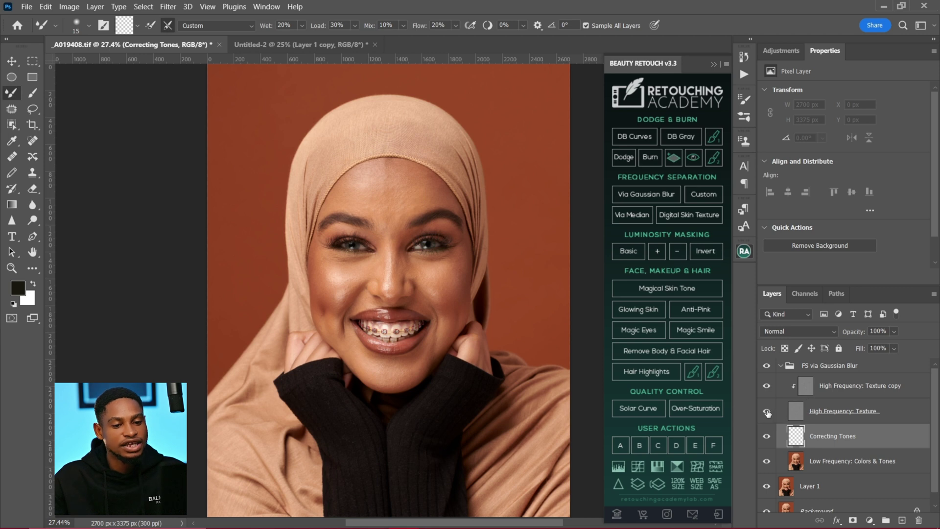
pyautogui.press('z')
pyautogui.moveTo(382, 195); pyautogui.dragTo(426, 195)
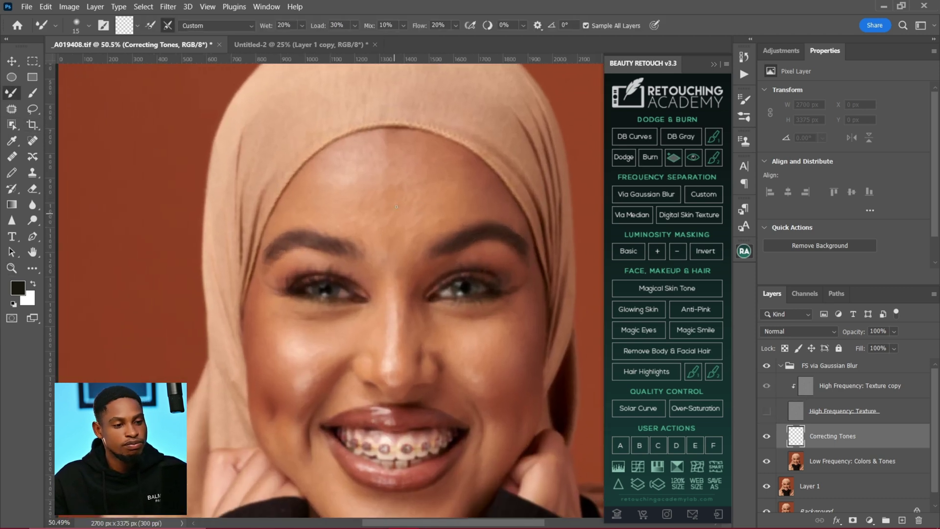
pyautogui.press(']')
pyautogui.press(']')
pyautogui.press(']')
pyautogui.press(']')
pyautogui.press(']')
pyautogui.press(']')
pyautogui.press(']')
pyautogui.press(']')
pyautogui.press(']')
pyautogui.press(']')
pyautogui.press(']')
pyautogui.press(']')
pyautogui.press(']')
pyautogui.press(']')
pyautogui.press(']')
pyautogui.press('[')
pyautogui.press('[')
pyautogui.press('[')
pyautogui.press('[')
pyautogui.moveTo(345, 175)
pyautogui.mouseDown()
pyautogui.moveTo(369, 188)
pyautogui.moveTo(336, 202)
pyautogui.moveTo(380, 164)
pyautogui.moveTo(354, 187)
pyautogui.moveTo(363, 166)
pyautogui.moveTo(355, 180)
pyautogui.moveTo(341, 170)
pyautogui.moveTo(362, 165)
pyautogui.moveTo(360, 157)
pyautogui.moveTo(363, 173)
pyautogui.moveTo(313, 192)
pyautogui.moveTo(306, 182)
pyautogui.moveTo(324, 212)
pyautogui.moveTo(368, 186)
pyautogui.moveTo(359, 193)
pyautogui.moveTo(358, 140)
pyautogui.moveTo(338, 166)
pyautogui.moveTo(376, 144)
pyautogui.moveTo(410, 149)
pyautogui.moveTo(396, 142)
pyautogui.moveTo(458, 176)
pyautogui.moveTo(384, 178)
pyautogui.moveTo(409, 216)
pyautogui.moveTo(505, 211)
pyautogui.moveTo(360, 159)
pyautogui.moveTo(305, 226)
pyautogui.moveTo(392, 136)
pyautogui.moveTo(394, 369)
pyautogui.moveTo(420, 307)
pyautogui.moveTo(484, 337)
pyautogui.moveTo(372, 212)
pyautogui.moveTo(462, 249)
pyautogui.mouseUp()
# Step: Fine-tune the brush size and turn the High Frequency: Texture layer back on
pyautogui.press('[')
pyautogui.press('[')
pyautogui.press(']')
pyautogui.press(']')
pyautogui.press('[')
pyautogui.click(766, 411)
pyautogui.scroll(5, 386, 196)
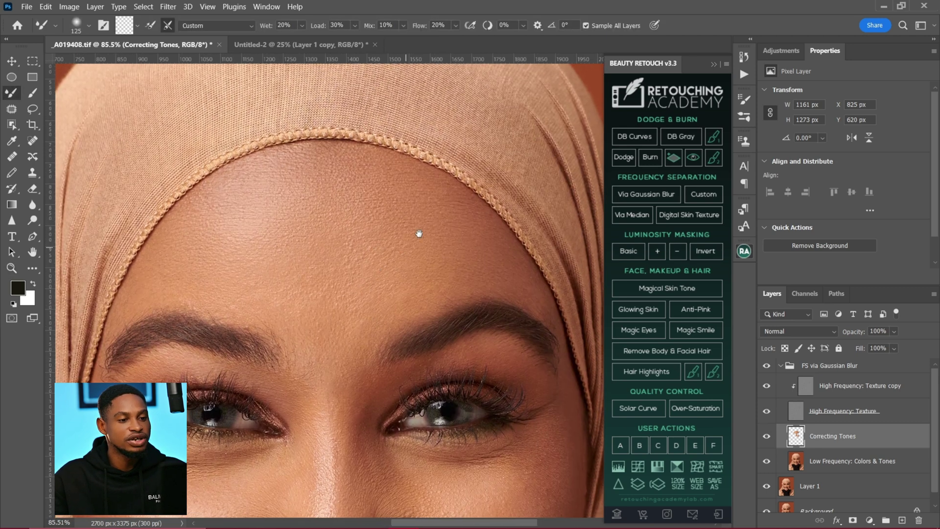
pyautogui.moveTo(418, 234); pyautogui.dragTo(442, 195)
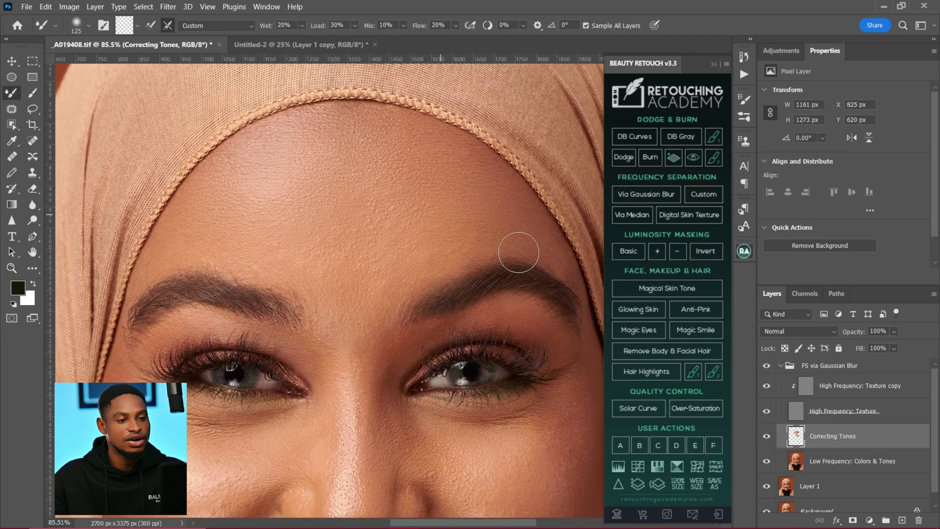
# Step: Toggle Correcting Tones off and on to compare, then fit the image in the window
pyautogui.click(766, 437)
pyautogui.click(766, 437)
pyautogui.click(766, 436)
pyautogui.click(766, 436)
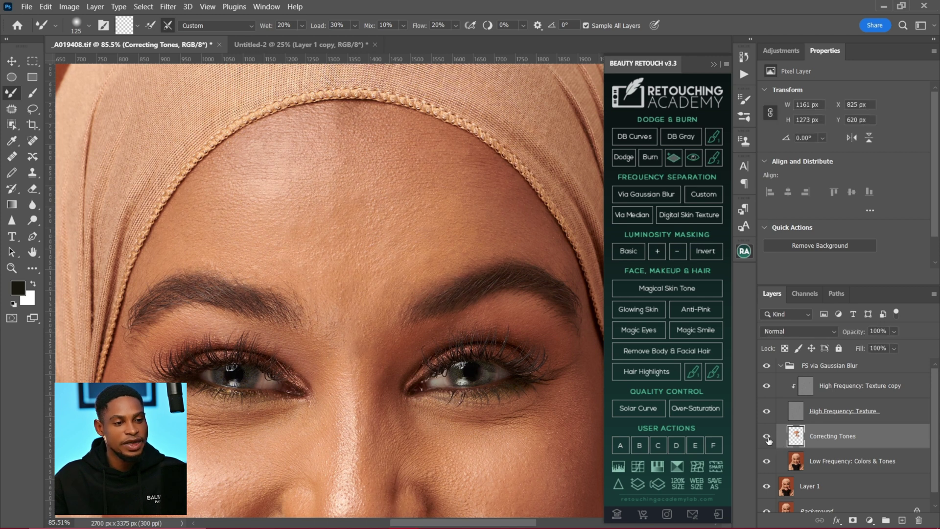
pyautogui.press('z')
pyautogui.hotkey('ctrl', '0')
pyautogui.press('w')
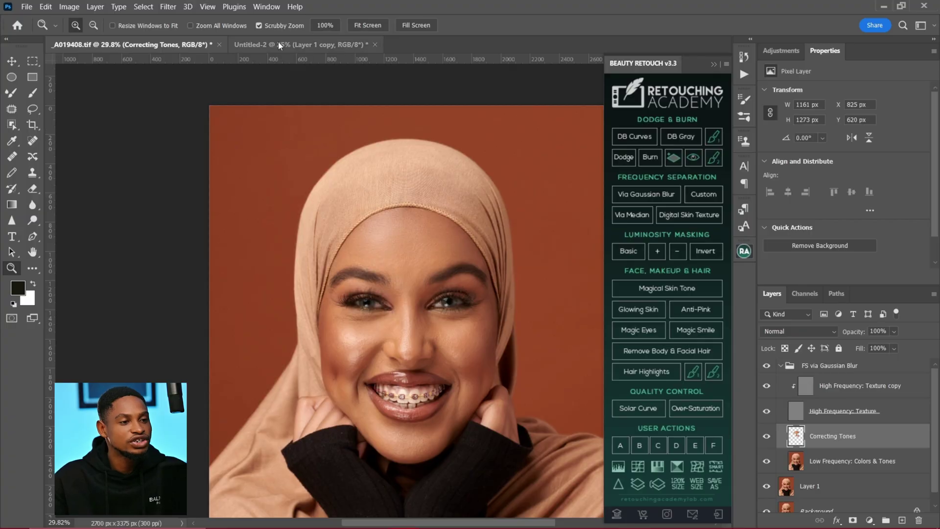
# Step: In Untitled-2, run Via Gaussian Blur frequency separation with a Radius of 10 pixels
pyautogui.click(278, 44)
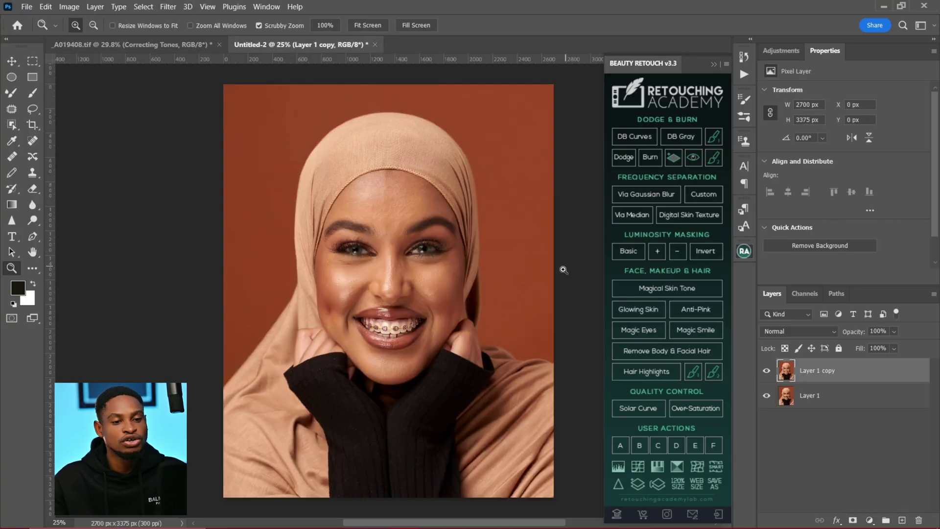
pyautogui.click(636, 195)
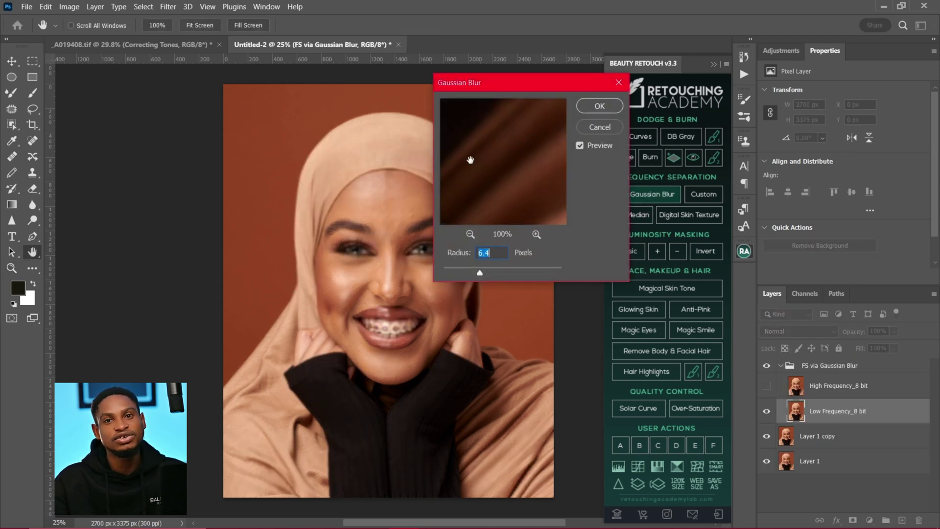
pyautogui.write('10')
pyautogui.click(618, 106)
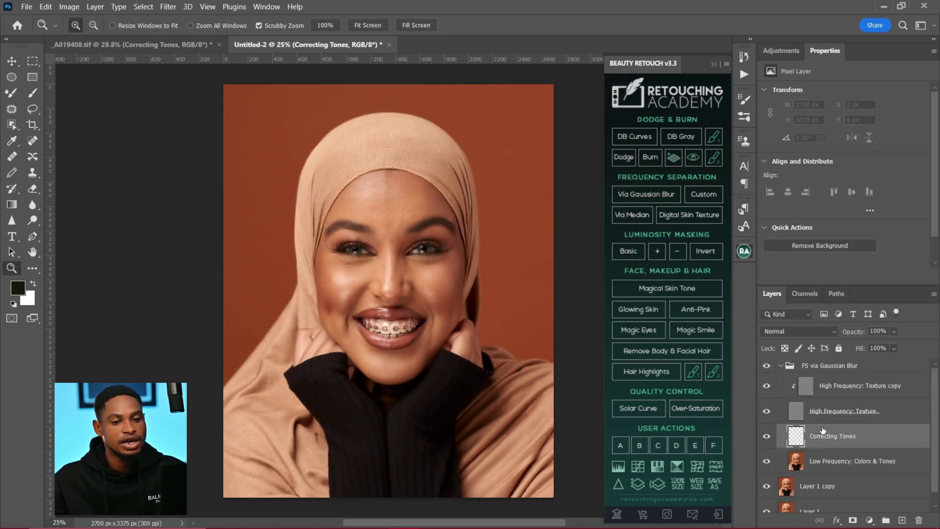
# Step: Zoom in on the face and blend the cheek tones with a 150-px Mixer Brush
pyautogui.press('v')
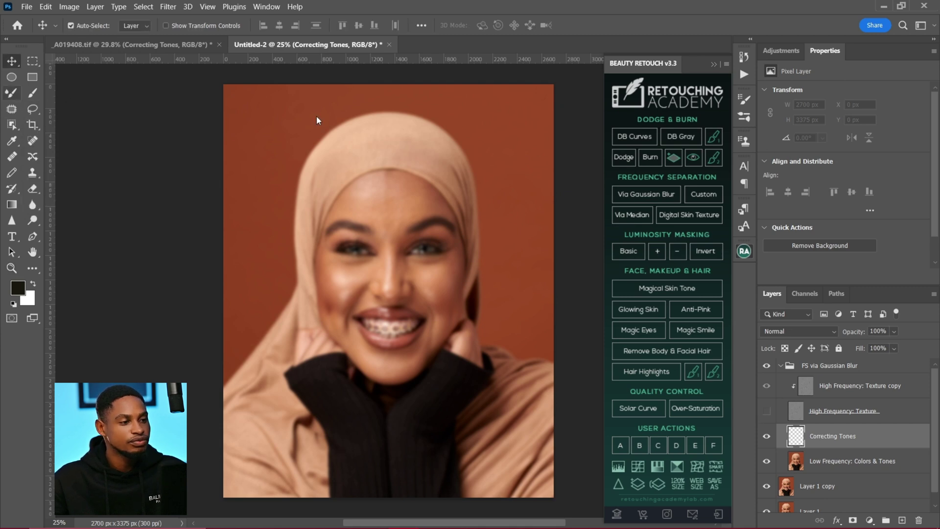
pyautogui.press('z')
pyautogui.moveTo(411, 191); pyautogui.dragTo(430, 203)
pyautogui.press('b')
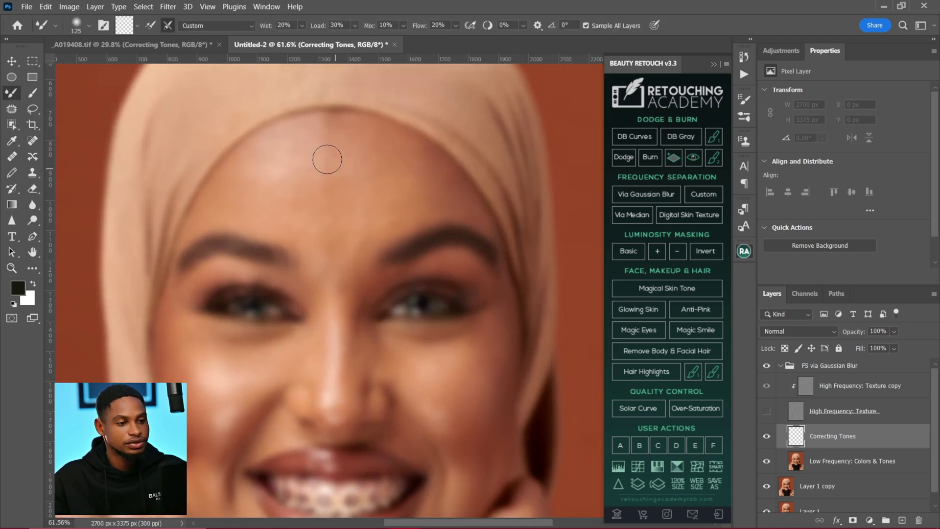
pyautogui.press(']')
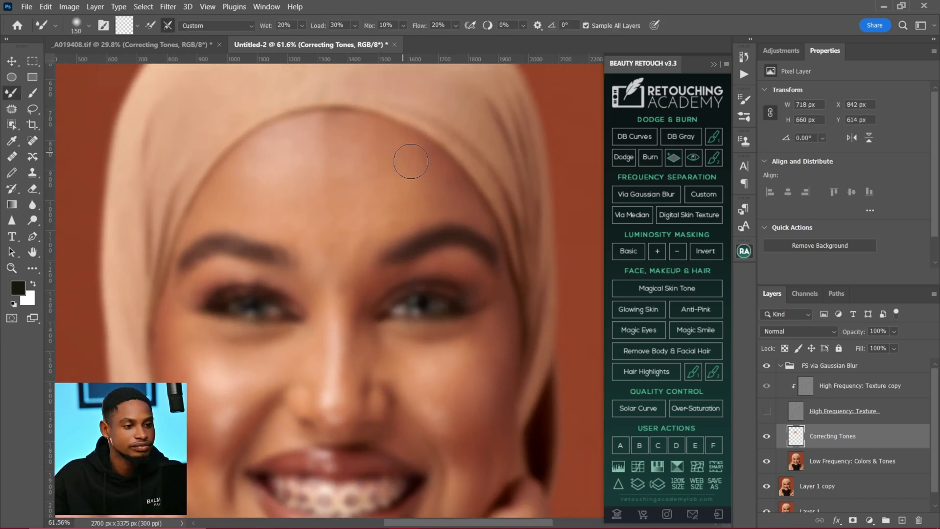
pyautogui.press(']')
pyautogui.moveTo(332, 294)
pyautogui.mouseDown()
pyautogui.moveTo(315, 382)
pyautogui.moveTo(364, 370)
pyautogui.moveTo(365, 322)
pyautogui.moveTo(422, 352)
pyautogui.moveTo(434, 388)
pyautogui.mouseUp()
# Step: Show High Frequency: Texture, blend near the hijab edge at 200 px, and zoom out
pyautogui.click(766, 411)
pyautogui.press(']')
pyautogui.press(']')
pyautogui.moveTo(545, 283); pyautogui.dragTo(545, 258)
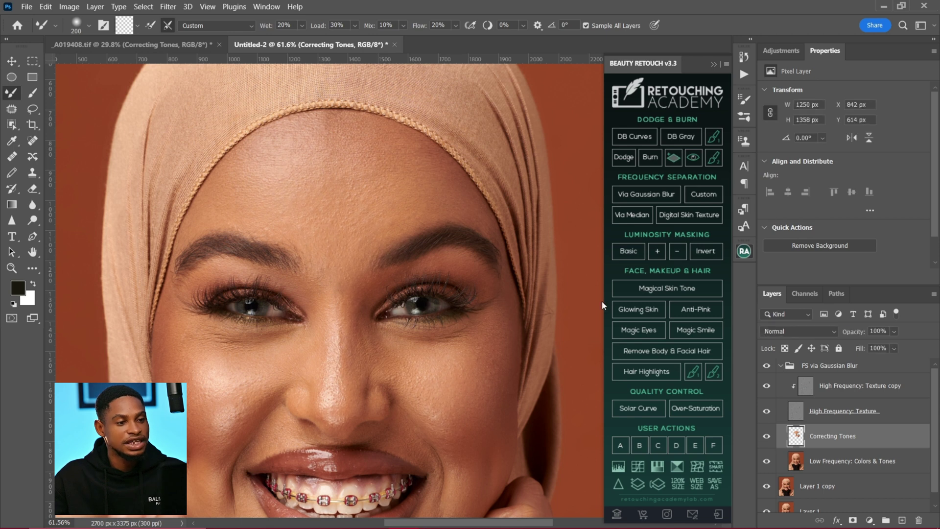
pyautogui.press('z')
pyautogui.moveTo(418, 255); pyautogui.dragTo(357, 235)
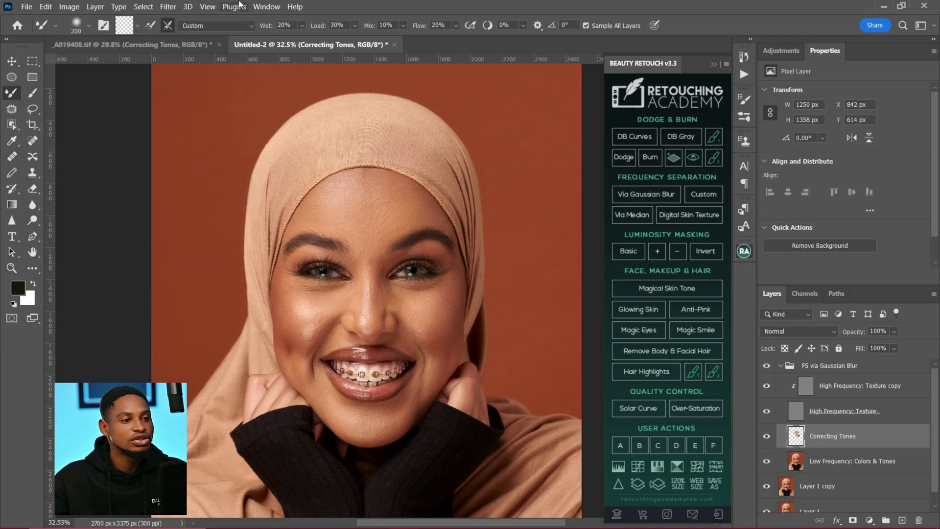
pyautogui.click(255, 7)
# Step: Tile the documents 2-up Vertical and zoom in on the left portrait's face
pyautogui.moveTo(394, 18)
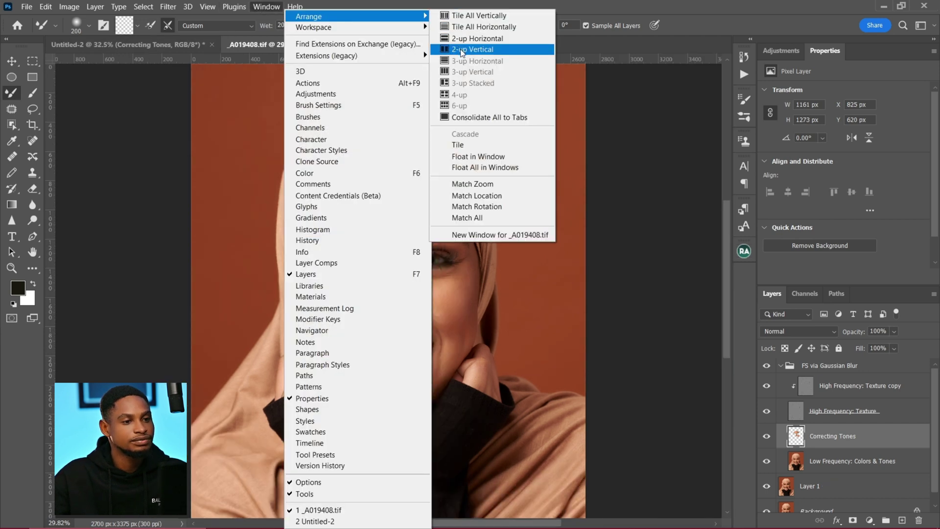
pyautogui.click(461, 51)
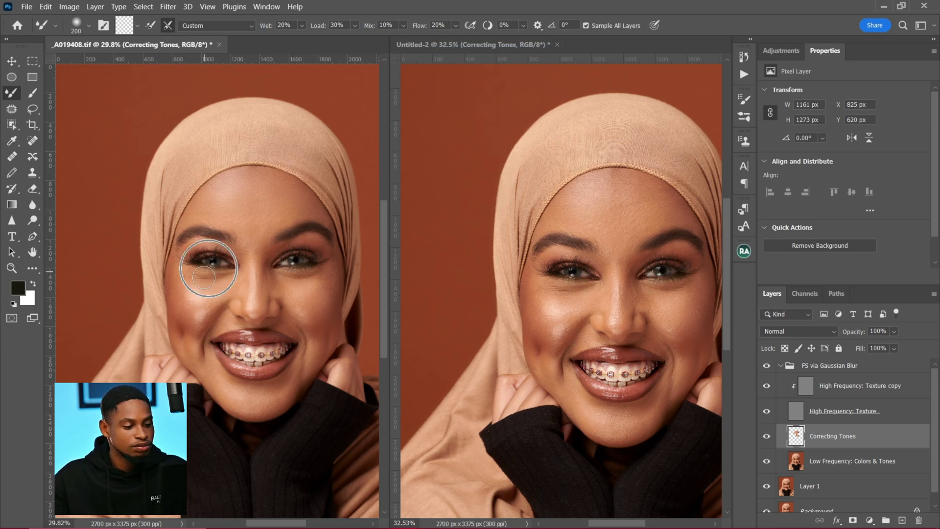
pyautogui.press('z')
pyautogui.moveTo(258, 220); pyautogui.dragTo(283, 283)
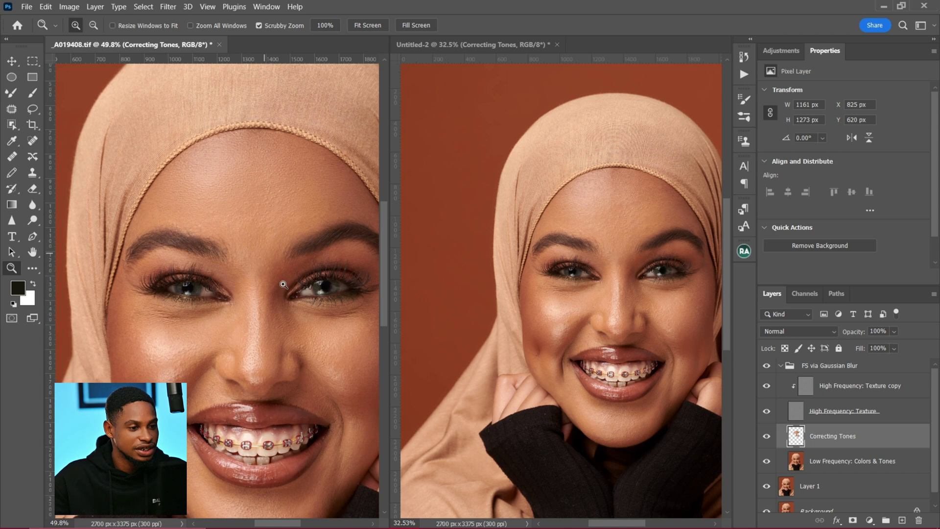
pyautogui.moveTo(277, 522)
pyautogui.mouseDown()
pyautogui.moveTo(266, 523)
pyautogui.moveTo(280, 514)
pyautogui.mouseUp()
# Step: Zoom in on Untitled-2's face and collapse the FS via Gaussian Blur group
pyautogui.click(551, 338)
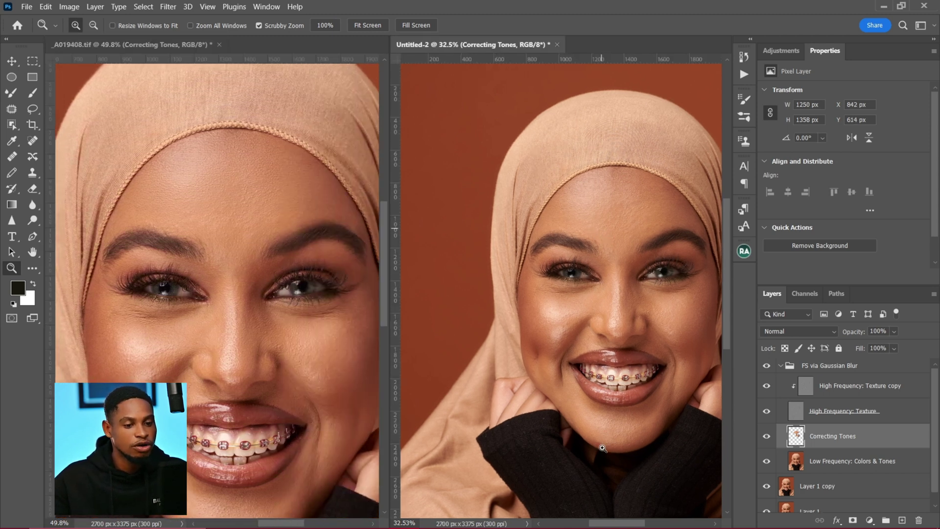
pyautogui.moveTo(618, 241); pyautogui.dragTo(624, 254)
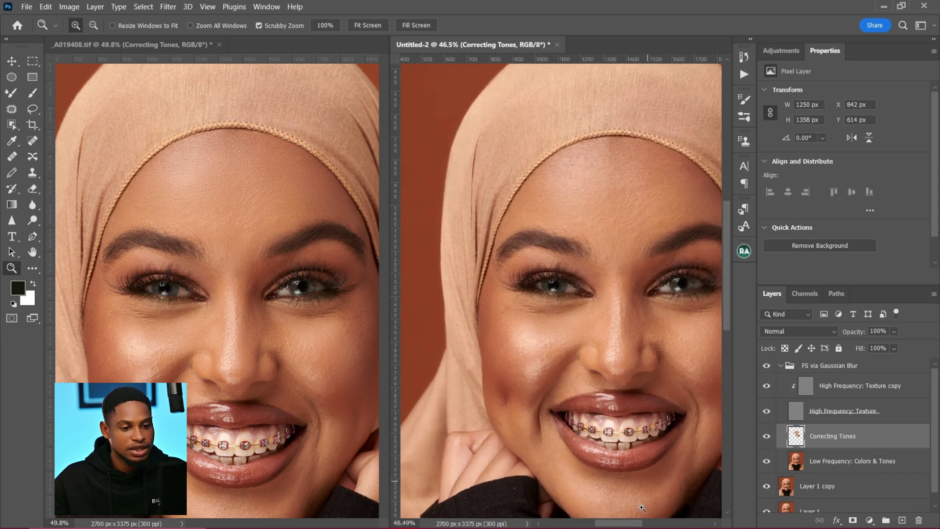
pyautogui.moveTo(630, 524); pyautogui.dragTo(636, 515)
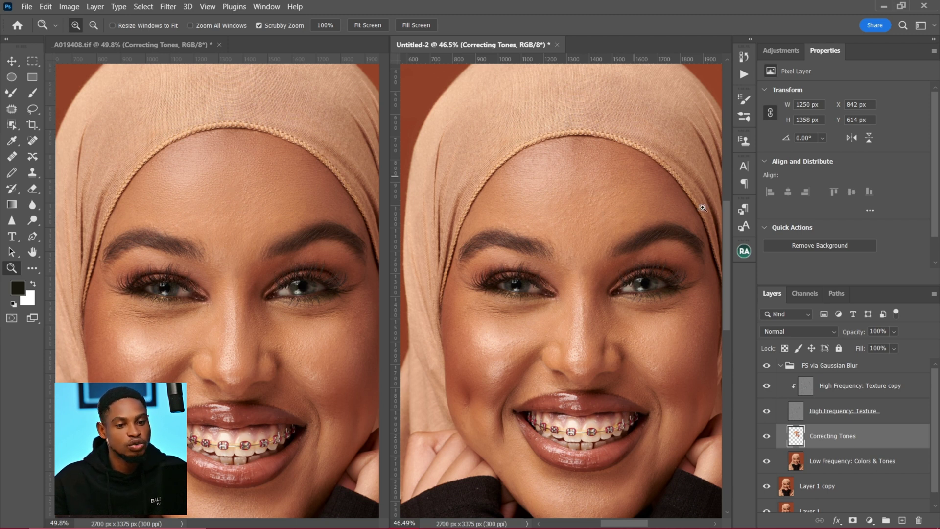
pyautogui.click(781, 366)
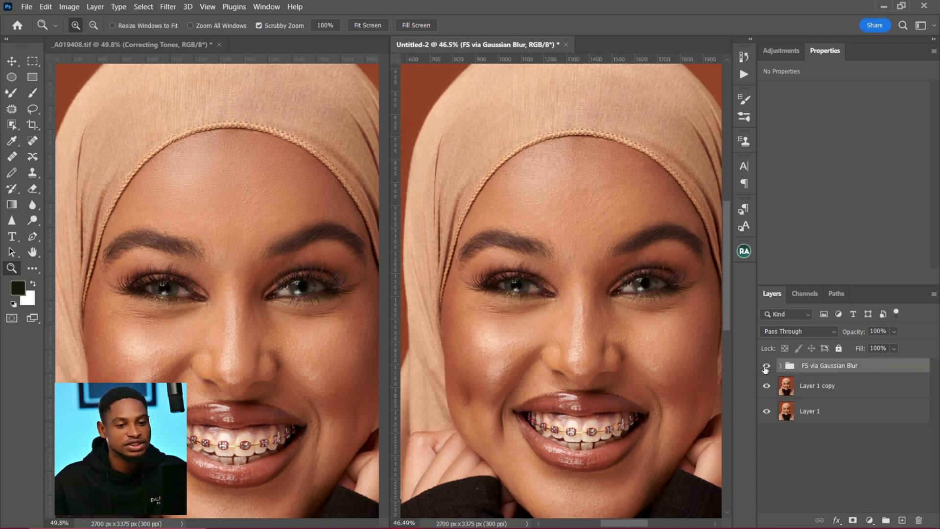
# Step: Toggle the FS via Gaussian Blur group in both portraits to compare before and after
pyautogui.moveTo(766, 368); pyautogui.dragTo(281, 177)
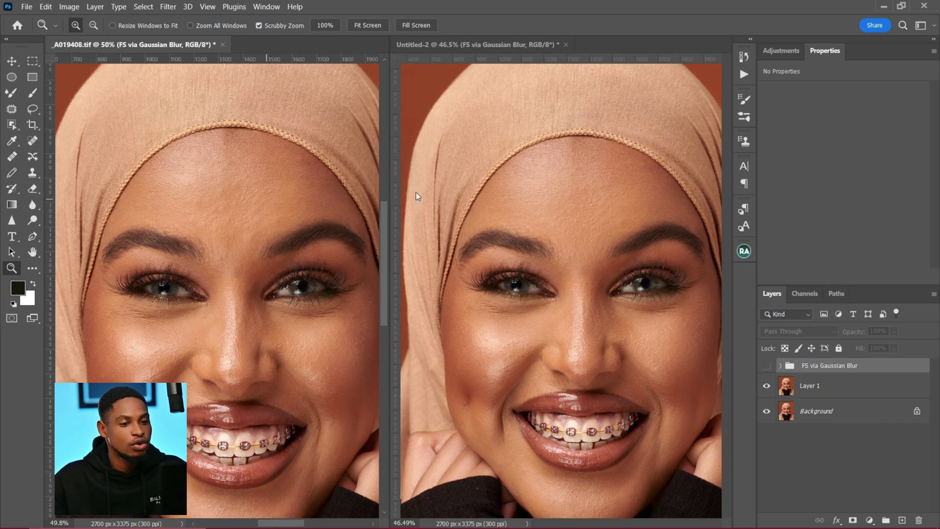
pyautogui.click(767, 366)
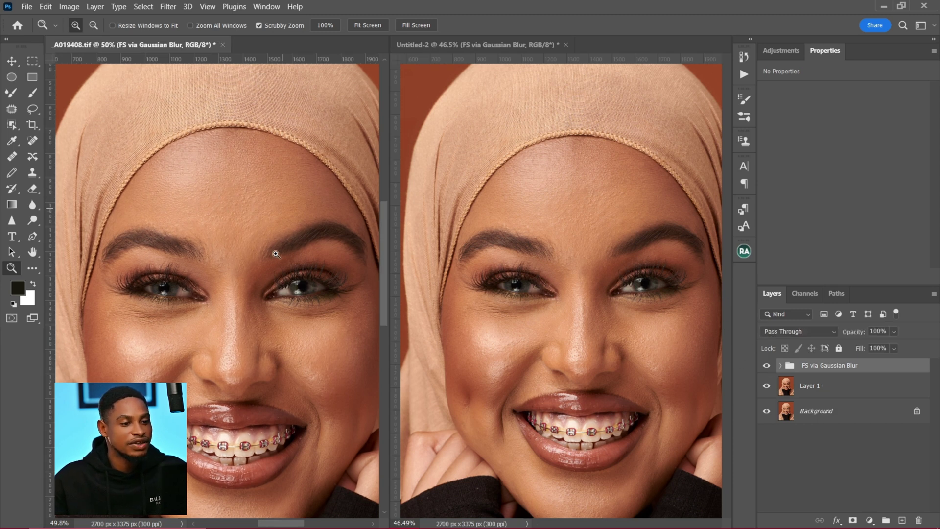
pyautogui.click(588, 182)
pyautogui.click(766, 366)
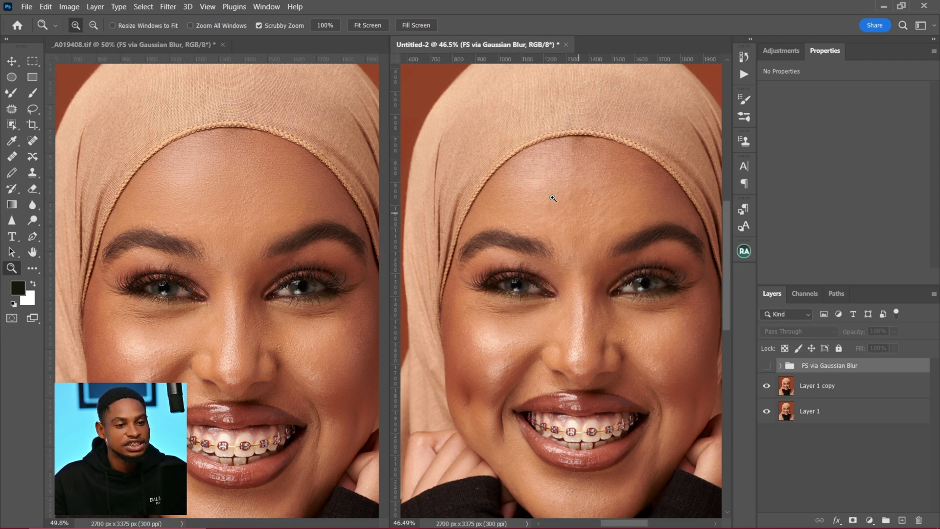
pyautogui.click(767, 366)
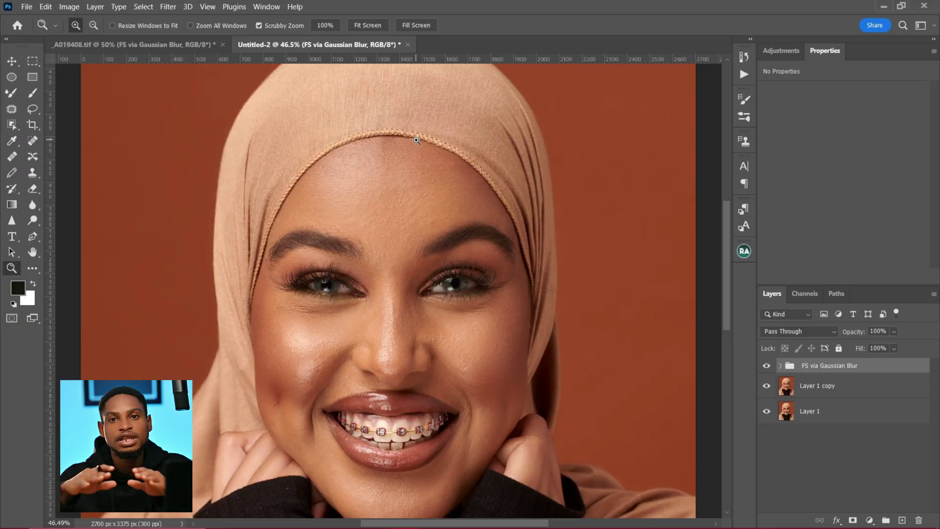
# Step: Return to _A019408.tif, expand its FS via Gaussian Blur group and select Correcting Tones
pyautogui.hotkey('ctrl', 'Tab')
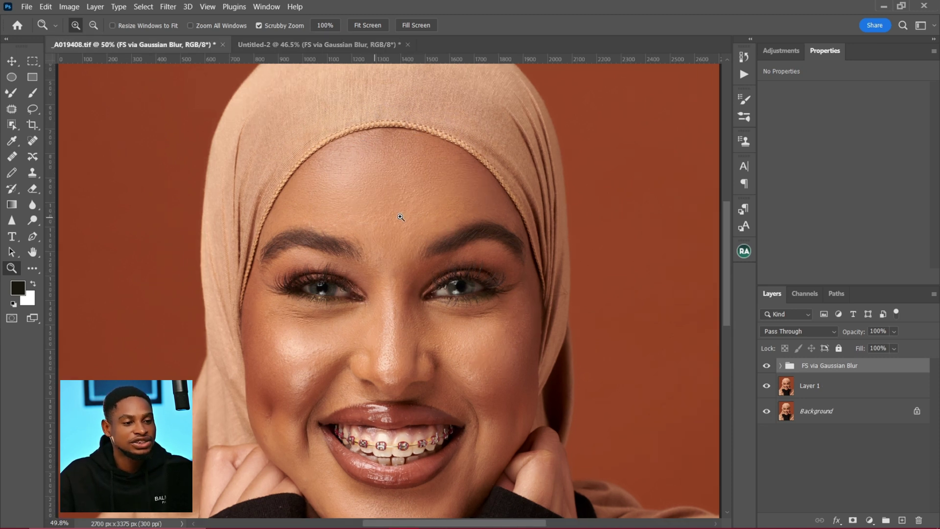
pyautogui.hotkey('ctrl', 'Tab')
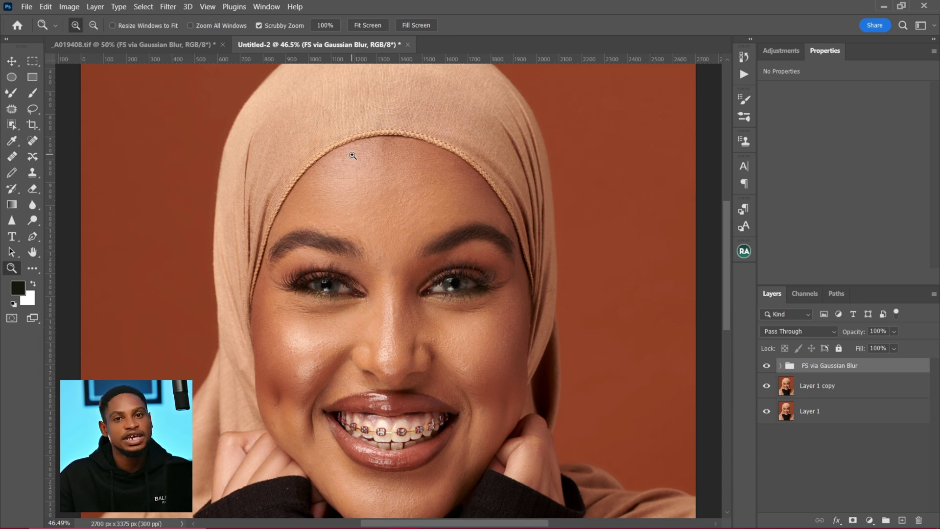
pyautogui.click(157, 45)
pyautogui.click(779, 366)
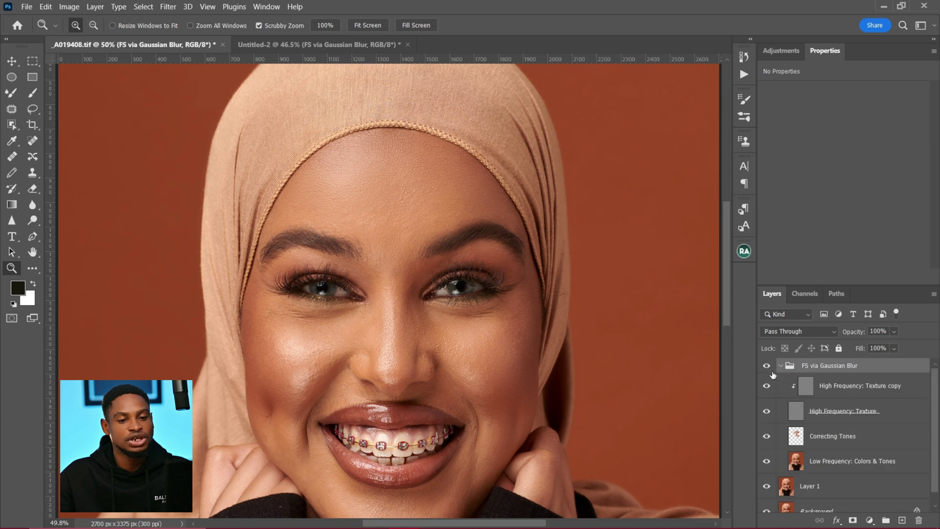
pyautogui.click(796, 439)
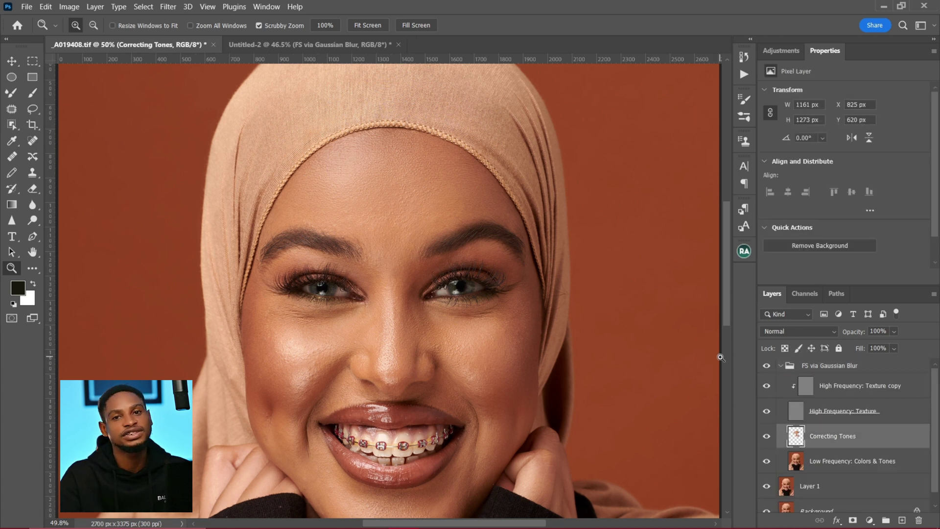
# Step: Hide High Frequency: Texture and blend the forehead tones with the Mixer Brush
pyautogui.click(10, 93)
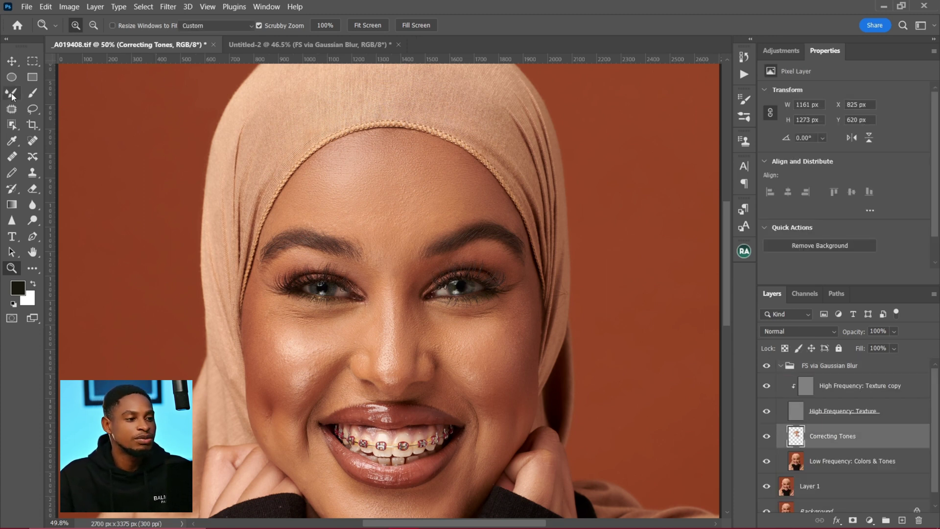
pyautogui.click(766, 411)
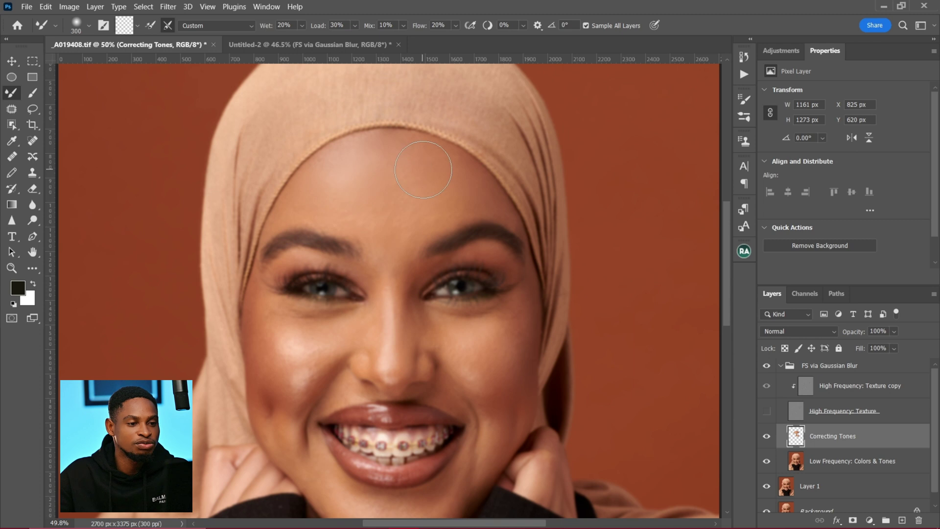
pyautogui.moveTo(344, 198); pyautogui.dragTo(412, 173)
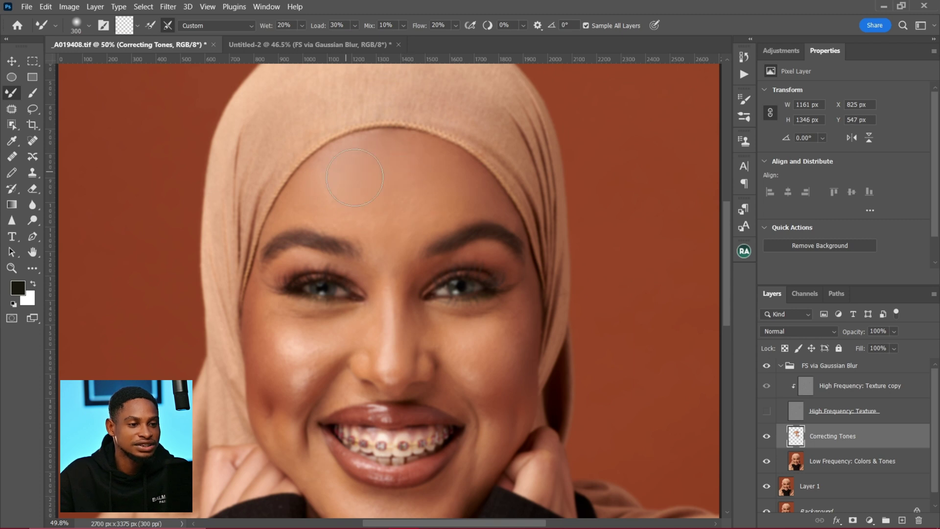
pyautogui.moveTo(327, 202); pyautogui.dragTo(345, 245)
pyautogui.press('[')
pyautogui.press('[')
pyautogui.press('[')
pyautogui.press(']')
# Step: Blend the skin tones on both cheeks and across the upper lip
pyautogui.press(']')
pyautogui.press('[')
pyautogui.press('[')
pyautogui.moveTo(265, 323)
pyautogui.mouseDown()
pyautogui.moveTo(309, 356)
pyautogui.moveTo(323, 386)
pyautogui.mouseUp()
pyautogui.moveTo(509, 343); pyautogui.dragTo(460, 397)
pyautogui.scroll(-5, 394, 380)
pyautogui.press(']')
pyautogui.press(']')
pyautogui.moveTo(472, 252)
pyautogui.mouseDown()
pyautogui.moveTo(313, 342)
pyautogui.moveTo(319, 245)
pyautogui.mouseUp()
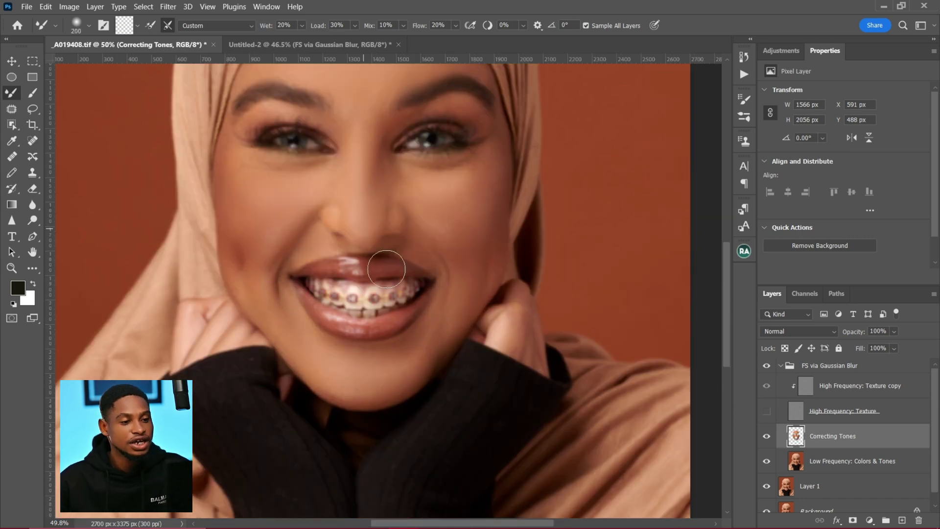
# Step: Restore the texture layer and toggle the retouch group to compare with the original
pyautogui.click(770, 413)
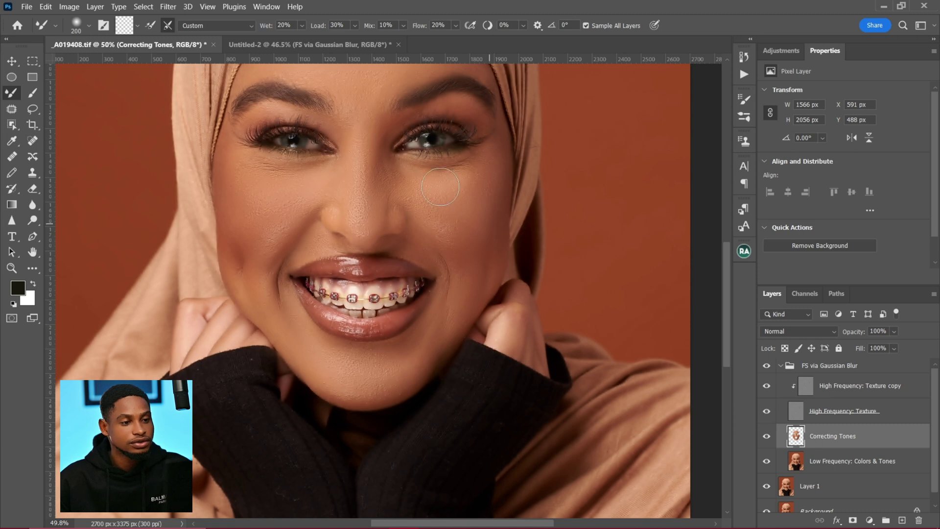
pyautogui.moveTo(430, 262); pyautogui.dragTo(440, 289)
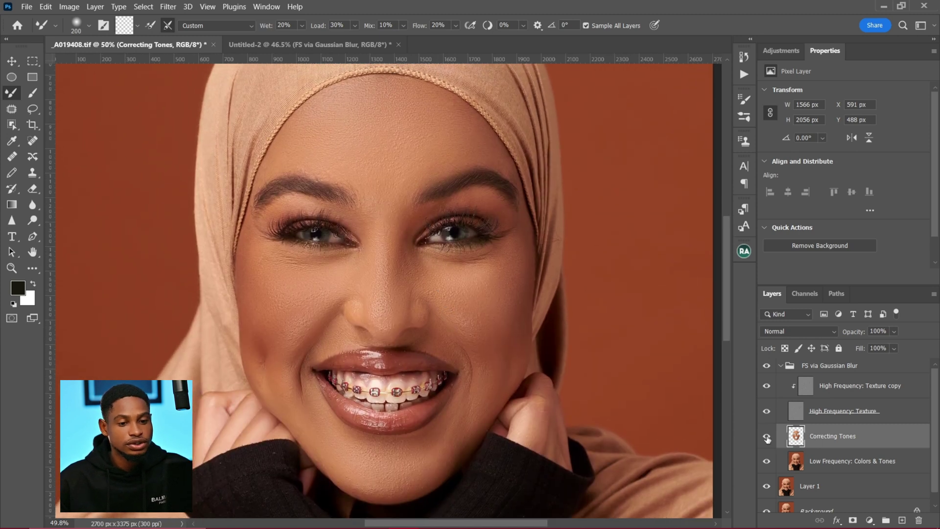
pyautogui.click(766, 366)
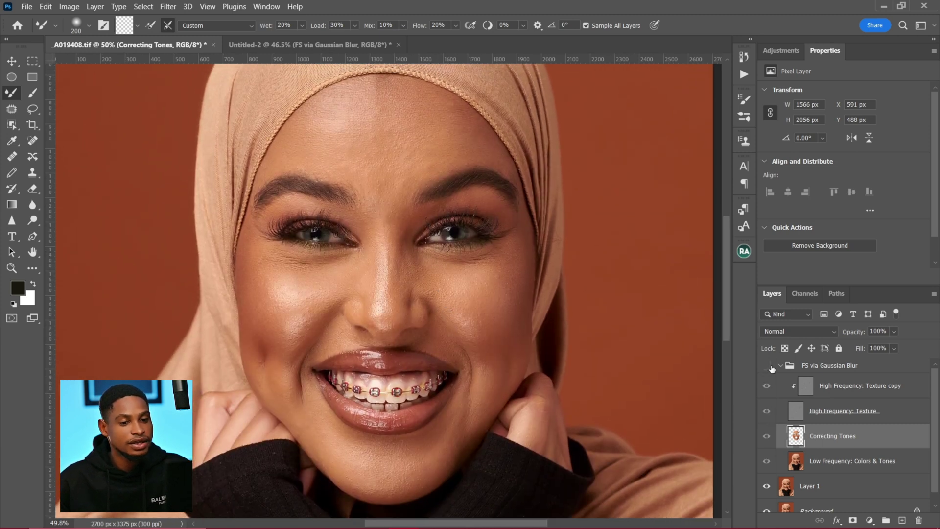
pyautogui.click(768, 367)
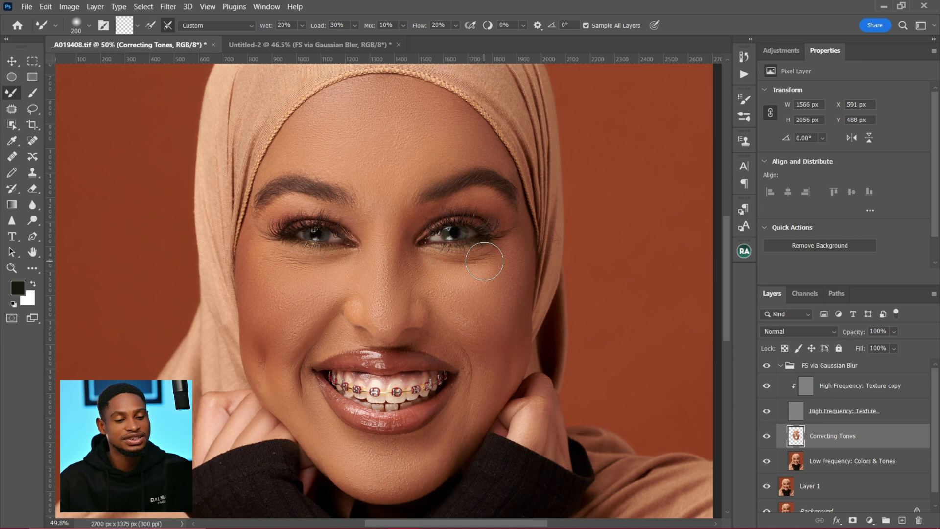
pyautogui.click(767, 366)
# Step: In Untitled-2, expand FS via Gaussian Blur, select Correcting Tones and hide High Frequency: Texture
pyautogui.click(767, 367)
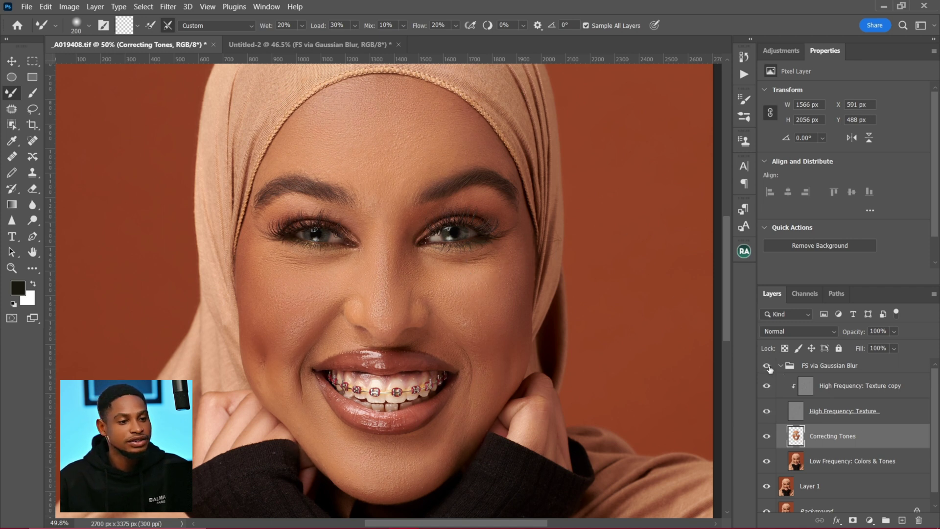
pyautogui.hotkey('ctrl', 'Tab')
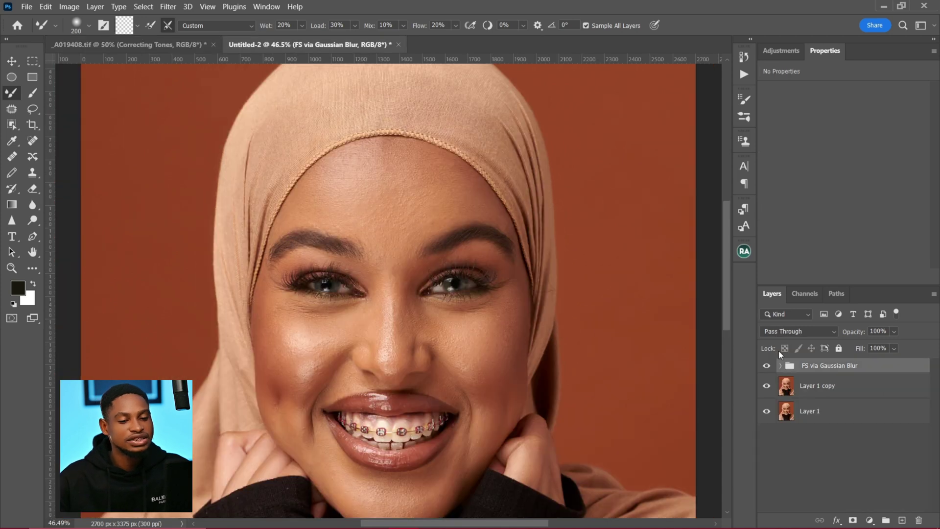
pyautogui.click(780, 366)
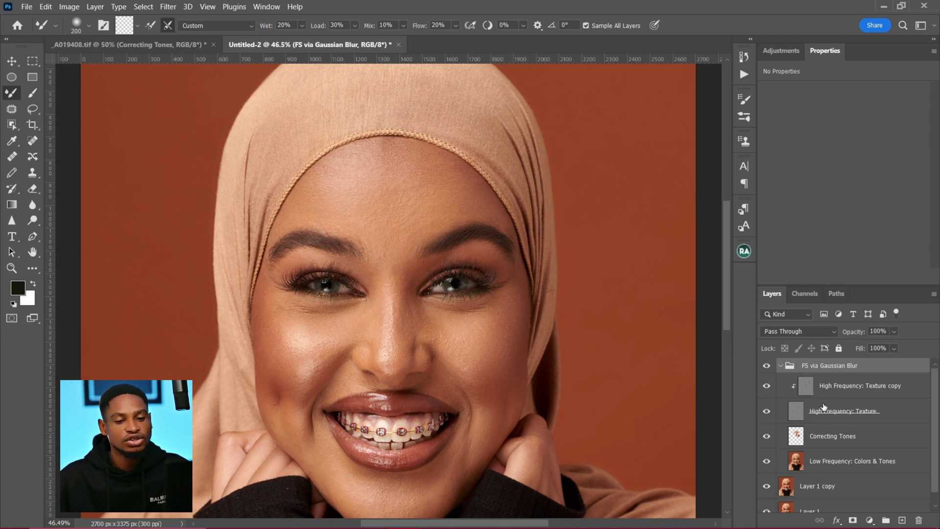
pyautogui.click(787, 435)
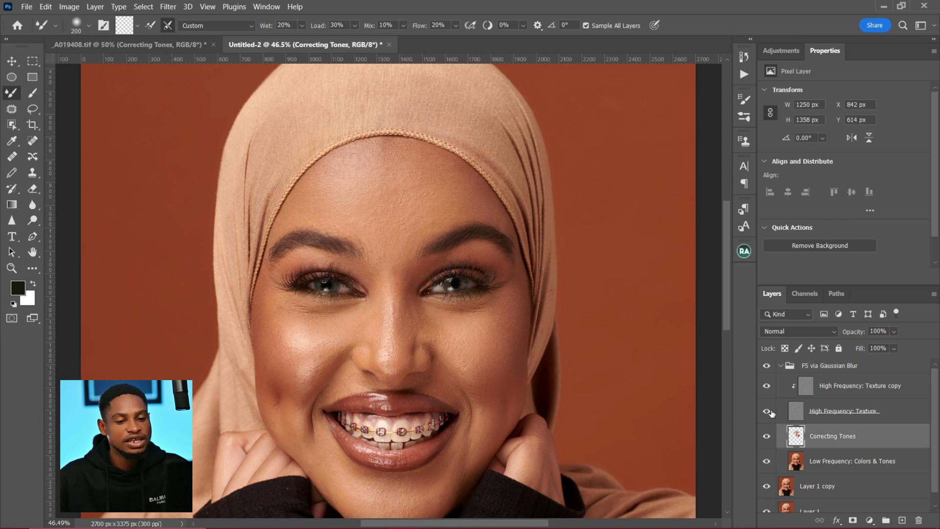
pyautogui.click(767, 411)
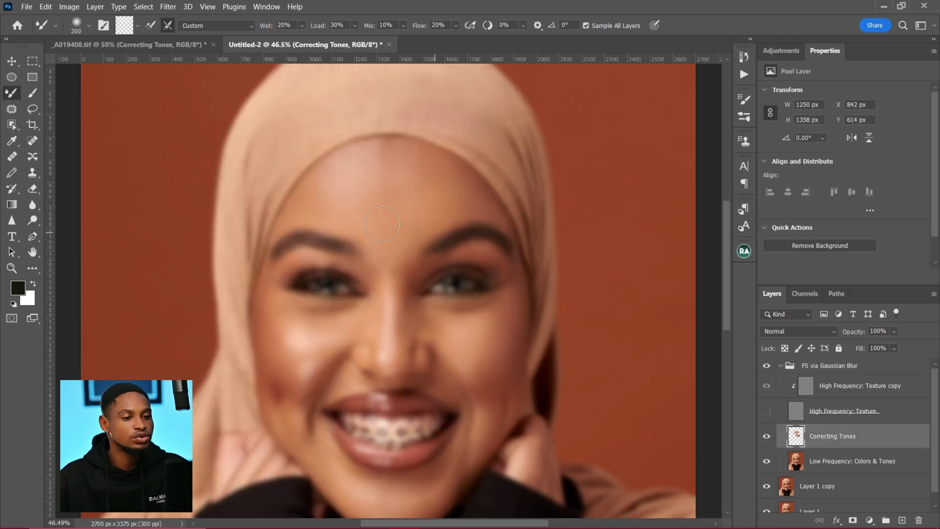
# Step: Blend Untitled-2's cheek tones on Correcting Tones with a resized Mixer Brush
pyautogui.press('p')
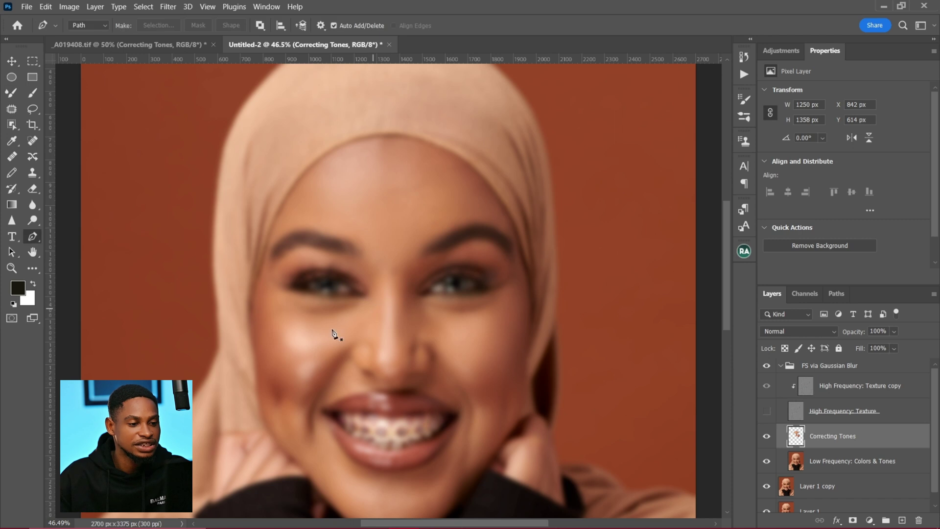
pyautogui.press('b')
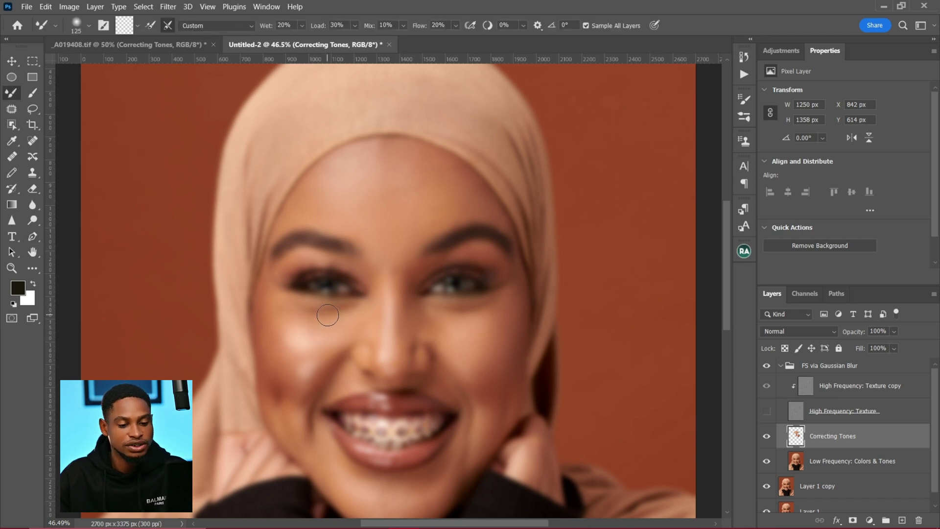
pyautogui.press('[')
pyautogui.press(']')
pyautogui.press(']')
pyautogui.moveTo(309, 332)
pyautogui.mouseDown()
pyautogui.moveTo(275, 314)
pyautogui.moveTo(316, 383)
pyautogui.moveTo(425, 362)
pyautogui.mouseUp()
pyautogui.scroll(-3, 317, 383)
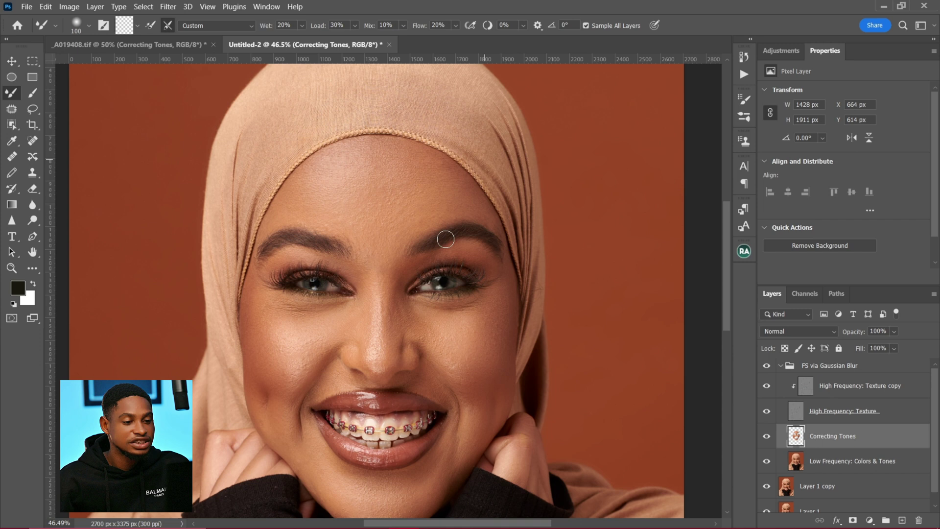
pyautogui.moveTo(458, 339); pyautogui.dragTo(451, 298)
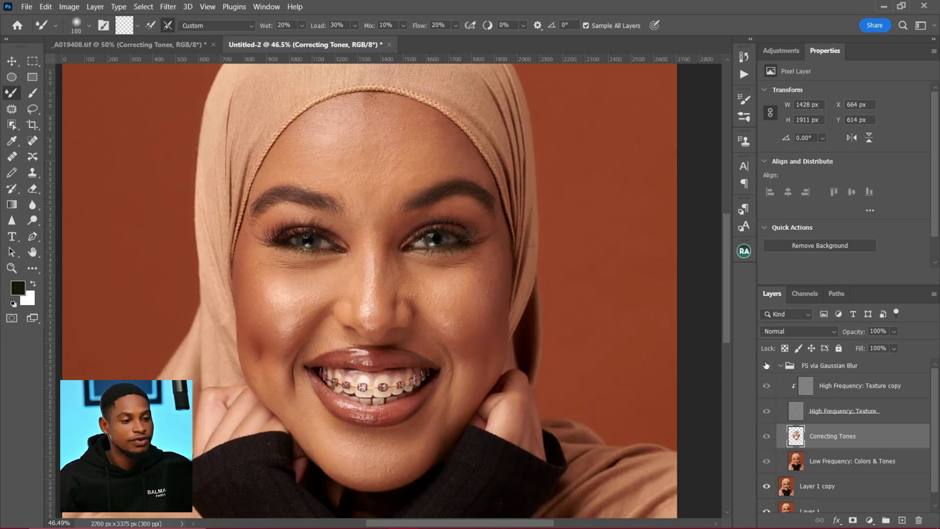
# Step: Toggle the retouch group to compare, then tile both portraits side by side
pyautogui.click(767, 366)
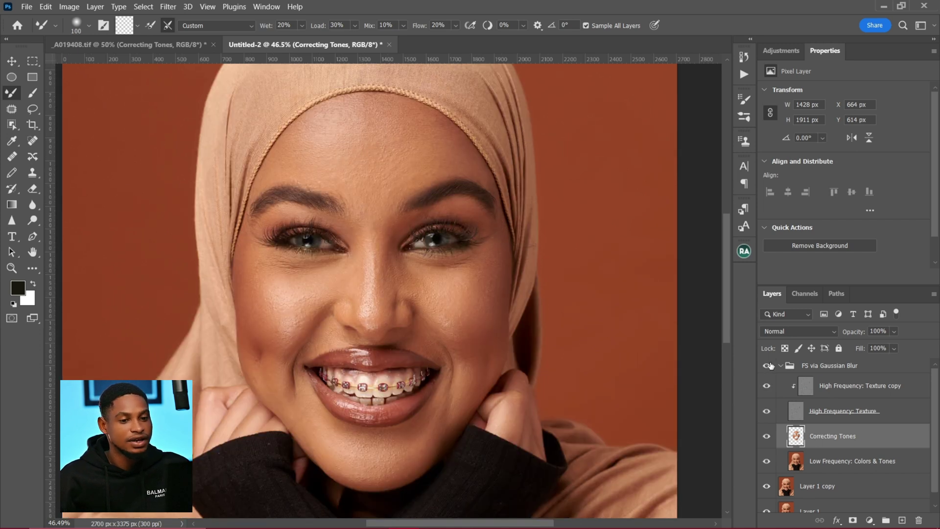
pyautogui.click(768, 366)
pyautogui.click(767, 366)
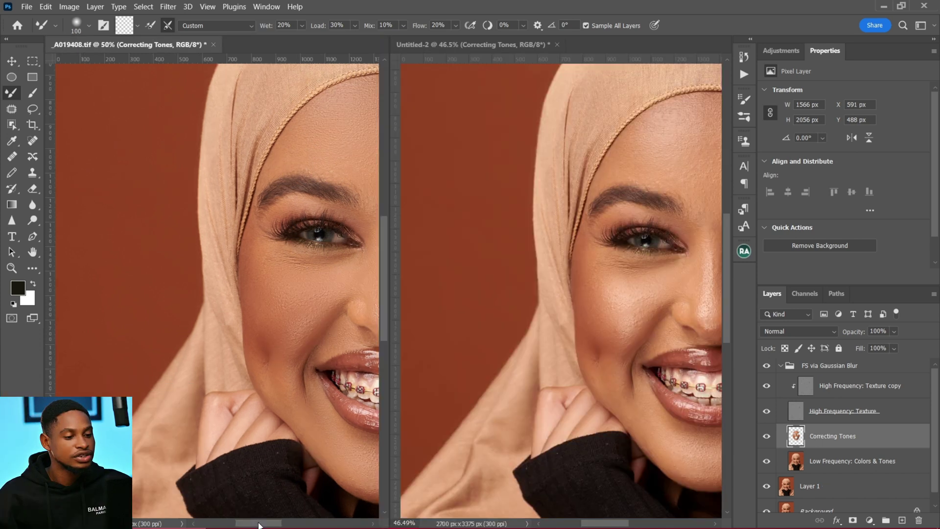
pyautogui.moveTo(263, 523); pyautogui.dragTo(281, 525)
pyautogui.click(542, 225)
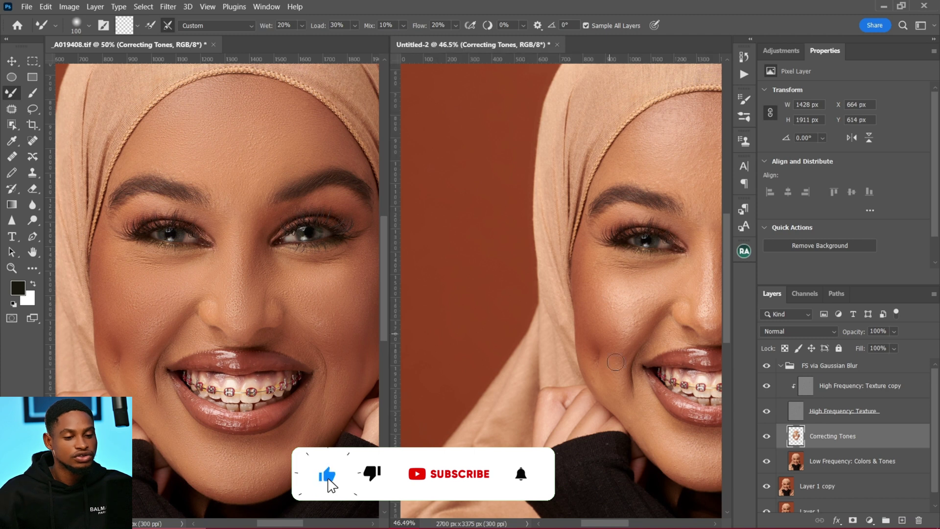
pyautogui.moveTo(609, 524); pyautogui.dragTo(629, 525)
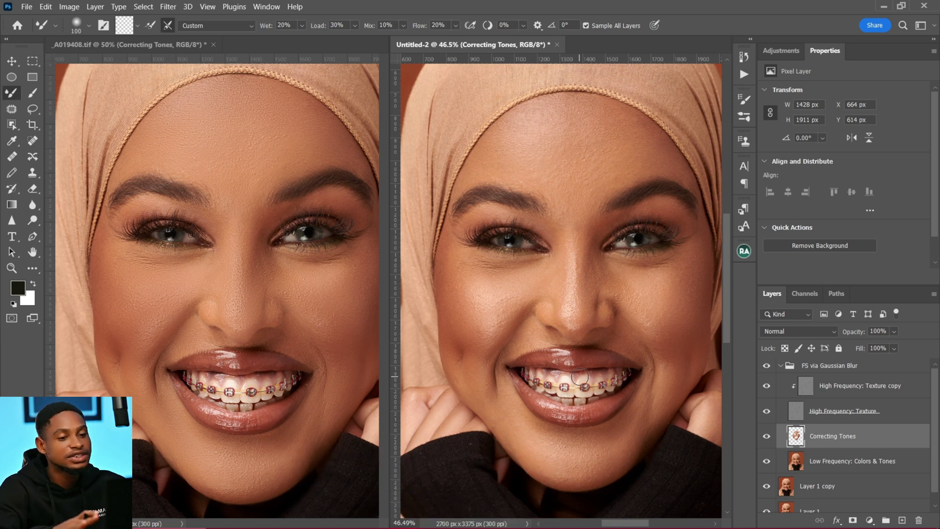
pyautogui.click(12, 61)
pyautogui.click(207, 149)
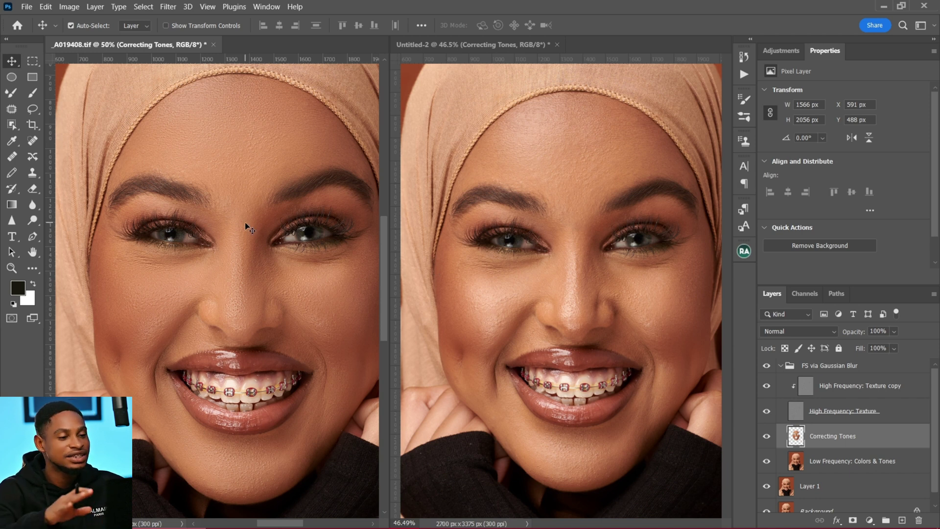
pyautogui.click(780, 366)
pyautogui.click(765, 366)
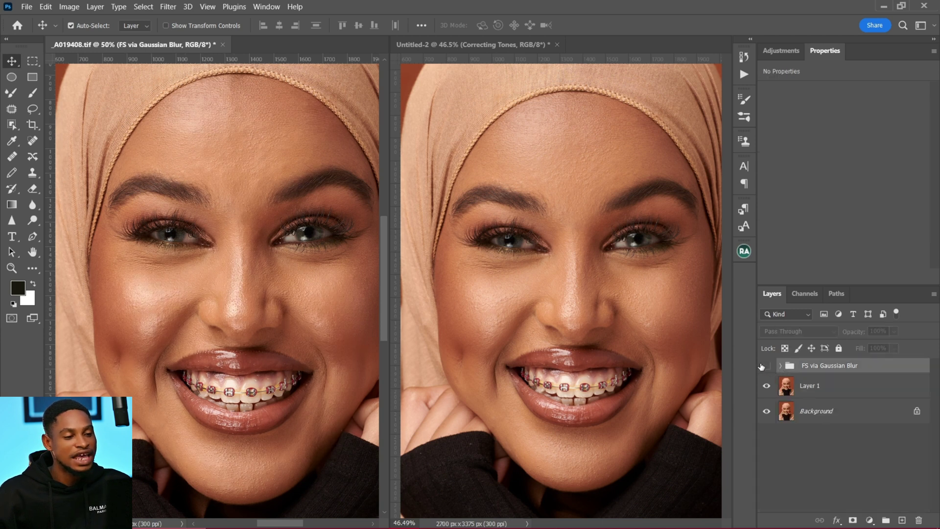
pyautogui.click(766, 366)
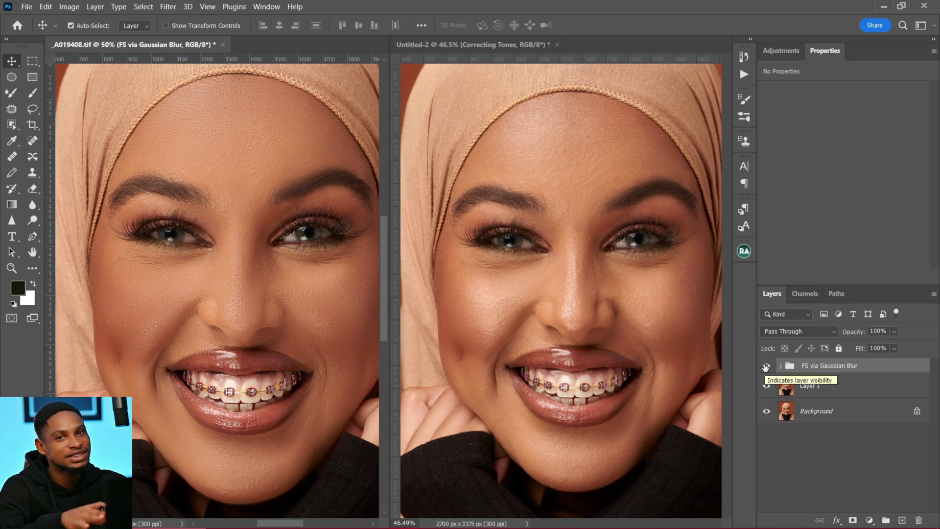
pyautogui.click(564, 162)
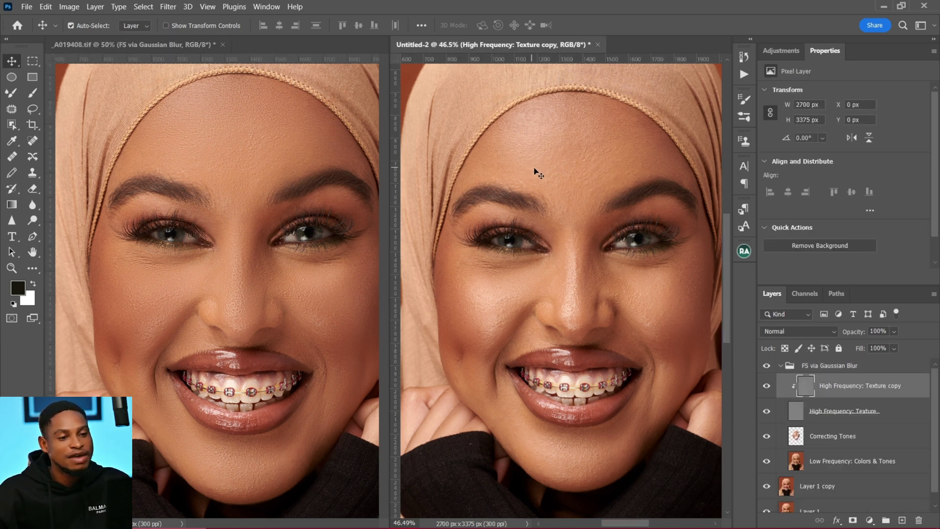
pyautogui.press('ctrl')
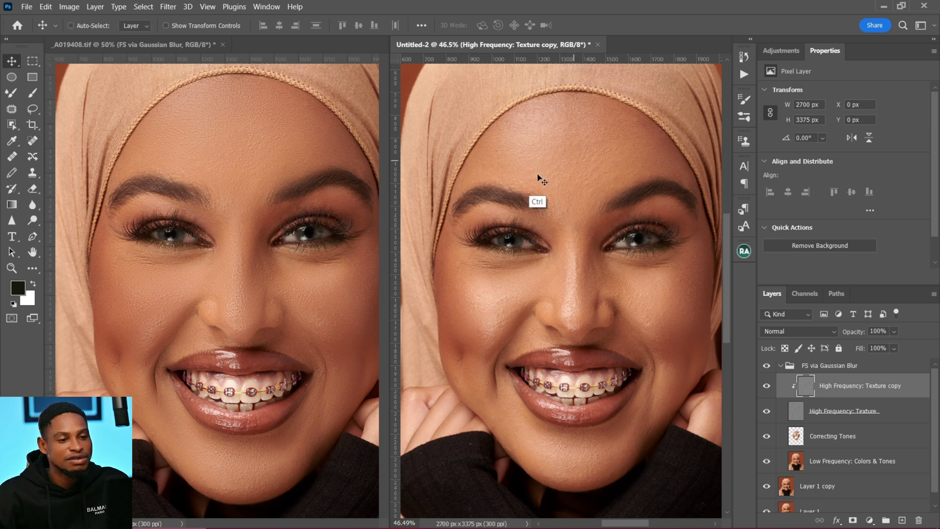
pyautogui.click(780, 365)
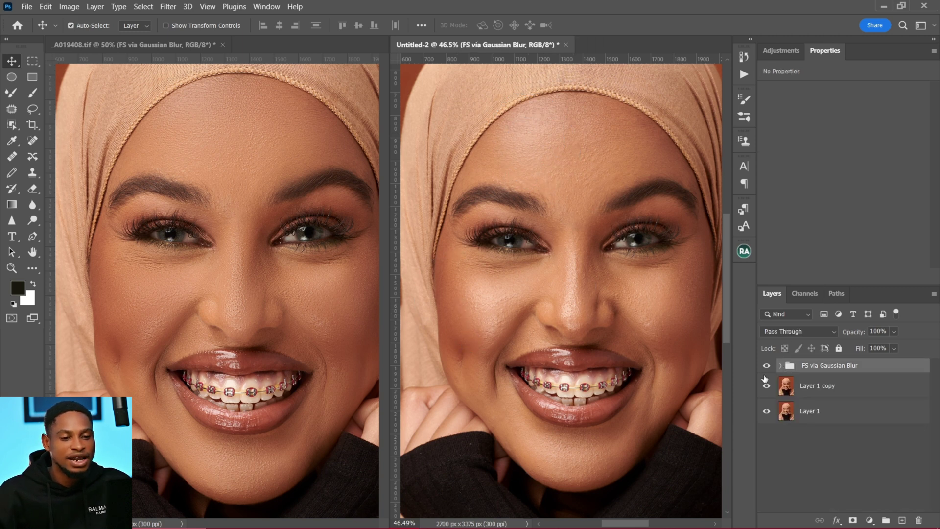
pyautogui.click(766, 367)
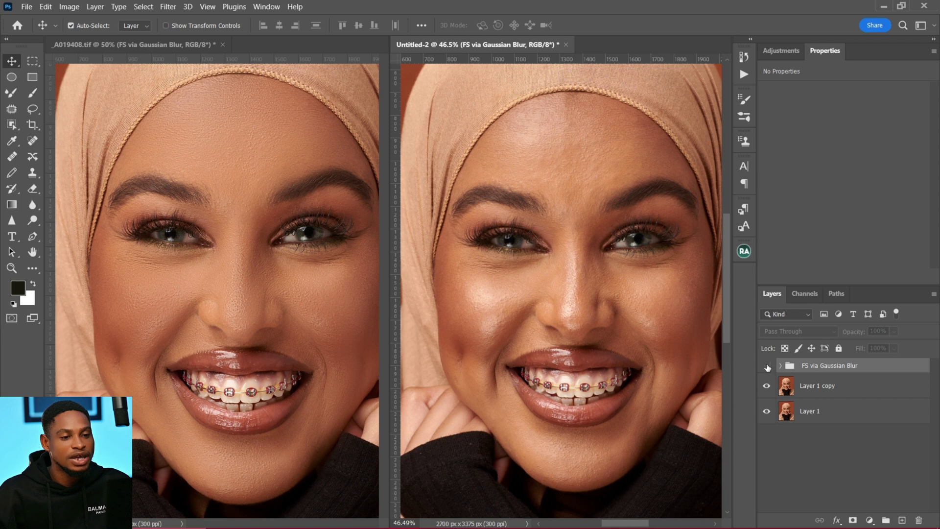
pyautogui.click(767, 366)
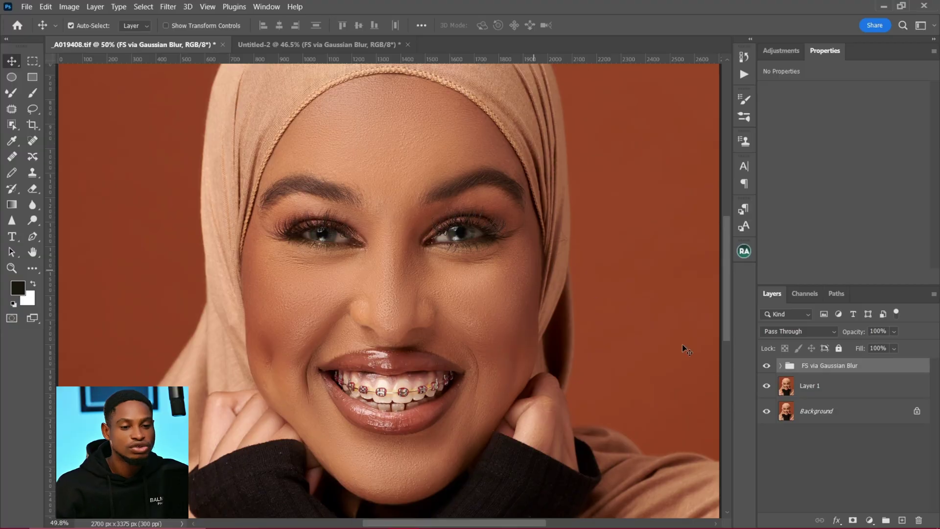
# Step: In the FS via Gaussian Blur group, replace Correcting Tones with a new empty layer
pyautogui.click(780, 365)
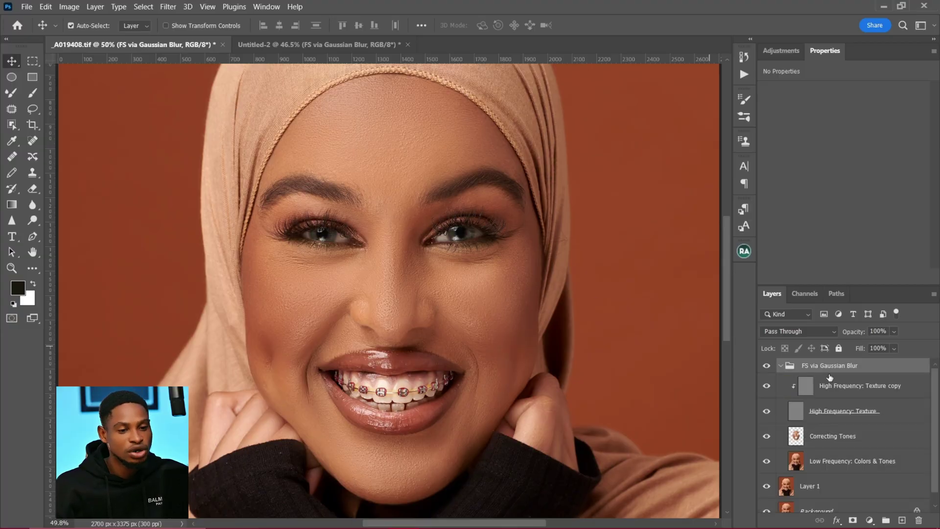
pyautogui.click(825, 439)
pyautogui.press('Delete')
pyautogui.hotkey('ctrl', 'shift', 'alt', 'n')
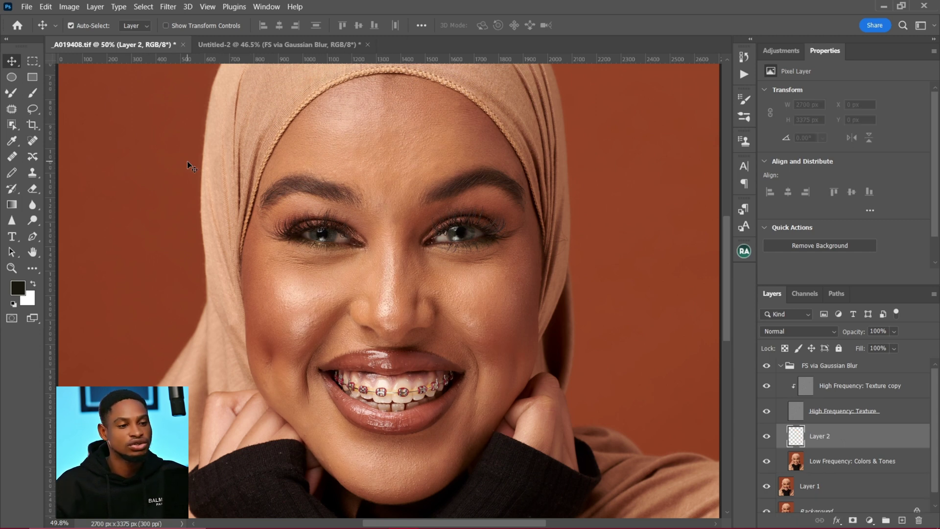
# Step: With High Frequency hidden, blend forehead, chin and cheek tones using a 400 Mixer Brush
pyautogui.click(32, 93)
pyautogui.click(12, 95)
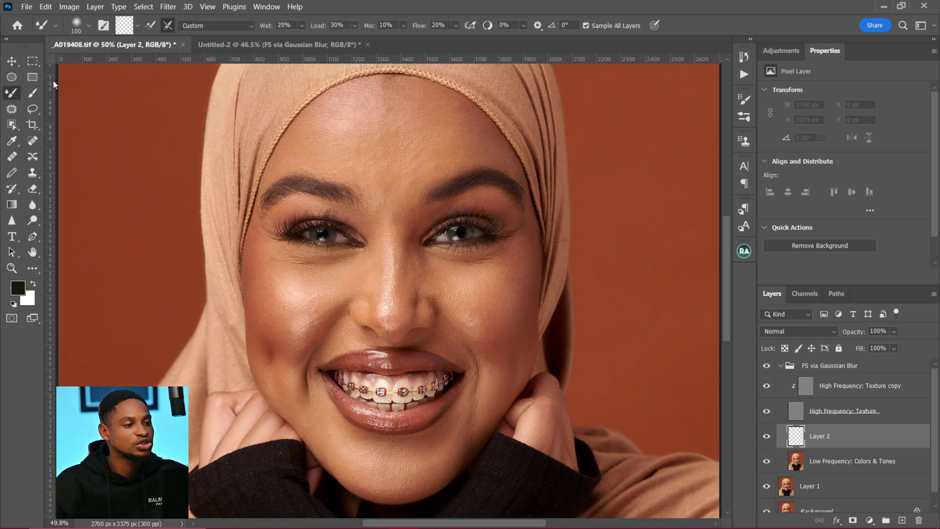
pyautogui.click(766, 413)
pyautogui.press(']')
pyautogui.press(']')
pyautogui.press(']')
pyautogui.moveTo(342, 130)
pyautogui.mouseDown()
pyautogui.moveTo(422, 173)
pyautogui.moveTo(375, 142)
pyautogui.moveTo(407, 138)
pyautogui.moveTo(404, 115)
pyautogui.moveTo(454, 134)
pyautogui.moveTo(397, 118)
pyautogui.moveTo(380, 187)
pyautogui.moveTo(407, 154)
pyautogui.moveTo(345, 157)
pyautogui.moveTo(362, 120)
pyautogui.moveTo(337, 140)
pyautogui.moveTo(352, 107)
pyautogui.moveTo(368, 137)
pyautogui.moveTo(347, 137)
pyautogui.moveTo(351, 128)
pyautogui.moveTo(288, 148)
pyautogui.moveTo(351, 110)
pyautogui.moveTo(371, 127)
pyautogui.moveTo(347, 125)
pyautogui.moveTo(332, 148)
pyautogui.moveTo(406, 109)
pyautogui.moveTo(453, 133)
pyautogui.moveTo(466, 156)
pyautogui.moveTo(409, 158)
pyautogui.moveTo(388, 203)
pyautogui.moveTo(390, 299)
pyautogui.moveTo(286, 291)
pyautogui.moveTo(294, 300)
pyautogui.moveTo(274, 311)
pyautogui.moveTo(281, 349)
pyautogui.moveTo(317, 293)
pyautogui.moveTo(346, 282)
pyautogui.moveTo(427, 289)
pyautogui.moveTo(481, 273)
pyautogui.moveTo(454, 293)
pyautogui.moveTo(509, 284)
pyautogui.moveTo(473, 310)
pyautogui.moveTo(486, 315)
pyautogui.moveTo(392, 247)
pyautogui.moveTo(406, 264)
pyautogui.moveTo(308, 305)
pyautogui.mouseUp()
pyautogui.moveTo(321, 422)
pyautogui.mouseDown()
pyautogui.moveTo(361, 451)
pyautogui.moveTo(470, 455)
pyautogui.moveTo(491, 364)
pyautogui.mouseUp()
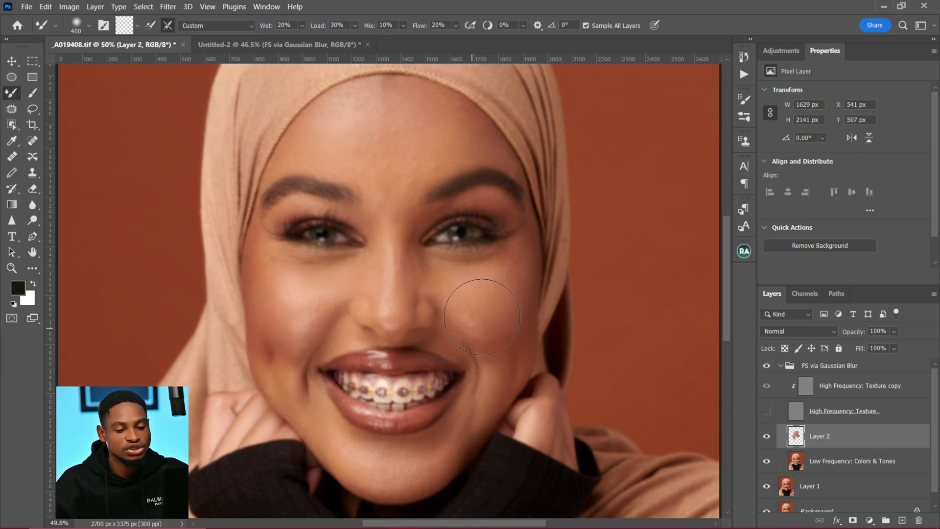
pyautogui.press('[')
pyautogui.press('[')
pyautogui.press('[')
pyautogui.press('[')
pyautogui.press('[')
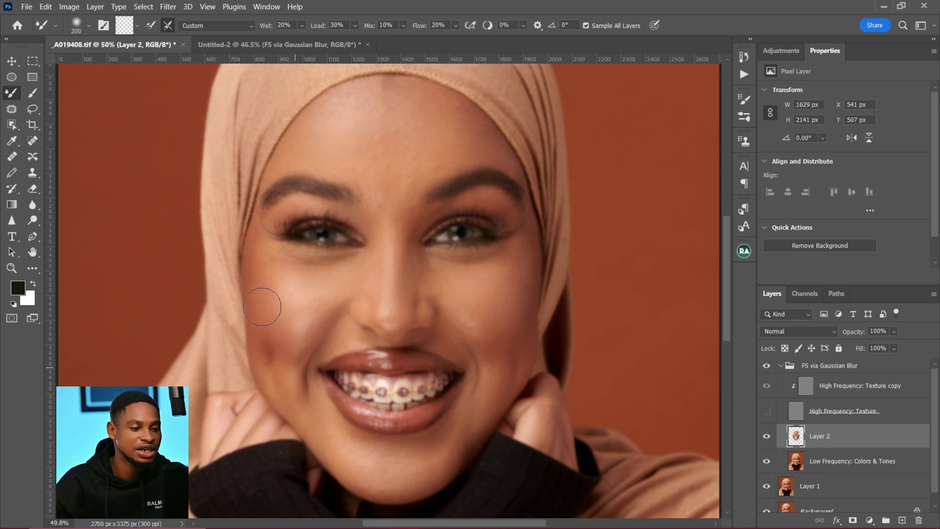
pyautogui.press(']')
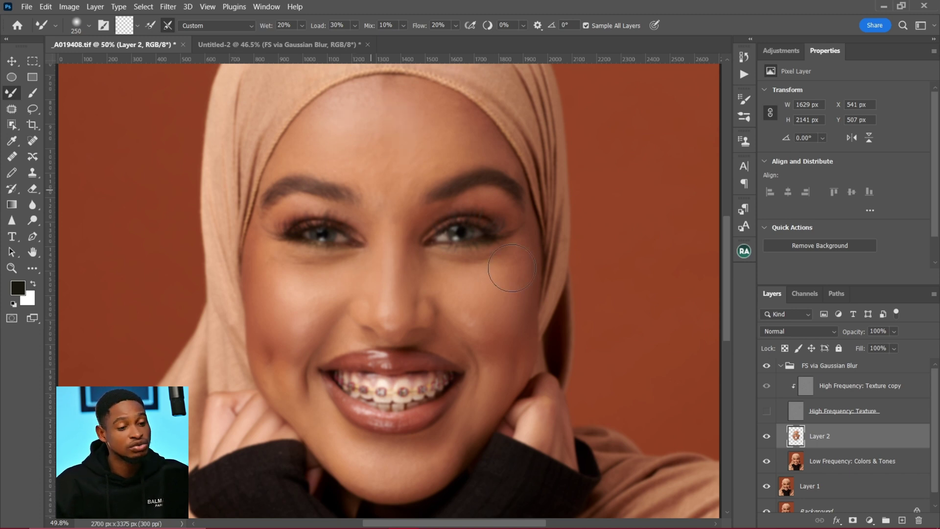
# Step: Show High Frequency: Texture again and toggle Layer 2 to compare before and after
pyautogui.click(766, 411)
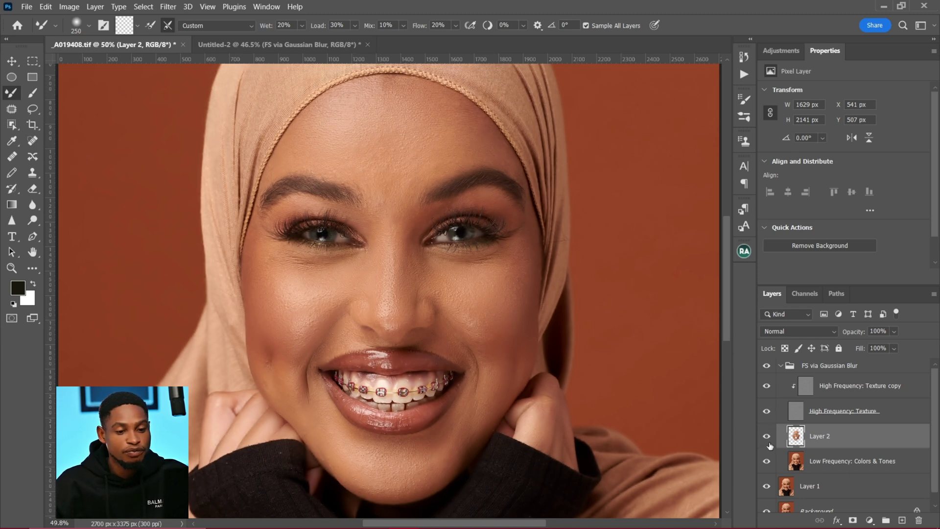
pyautogui.click(766, 436)
pyautogui.click(767, 436)
pyautogui.click(766, 436)
pyautogui.click(766, 436)
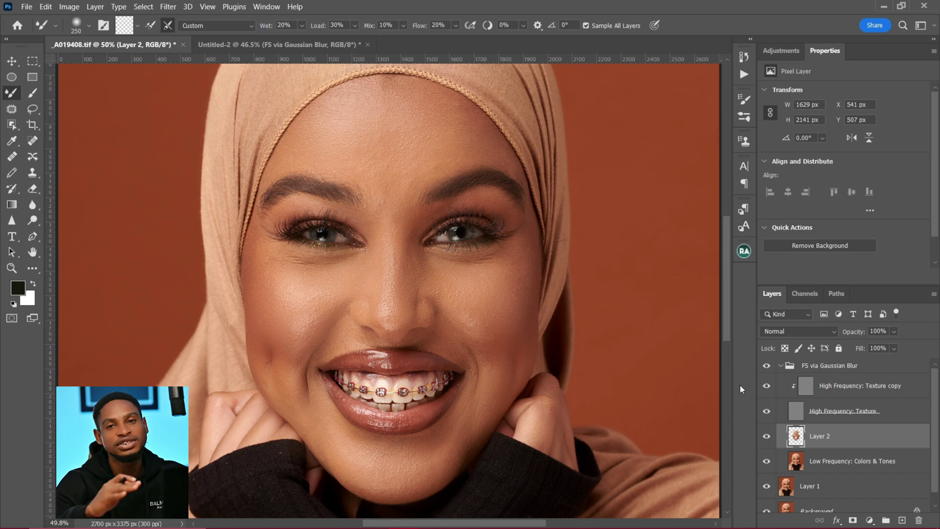
# Step: In Untitled-2, delete the Correcting Tones layer and add a new layer above Low Frequency
pyautogui.click(252, 45)
pyautogui.click(781, 366)
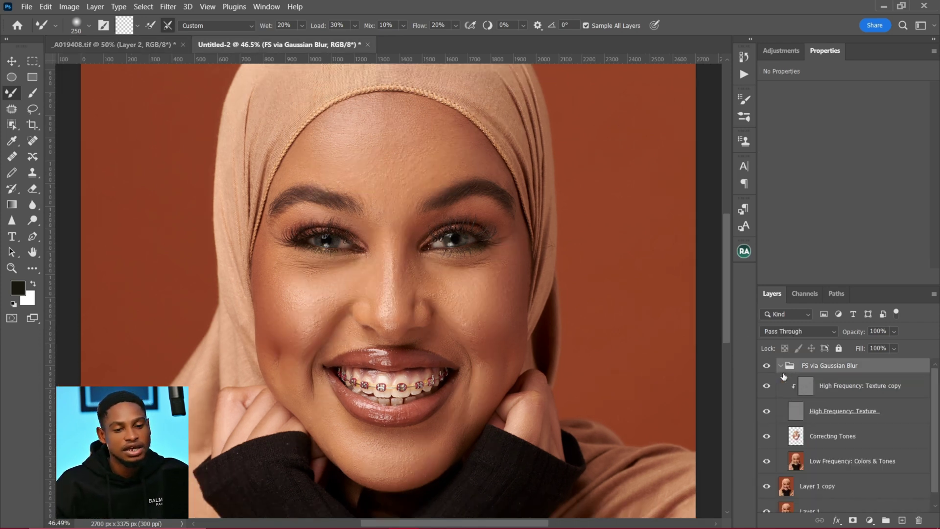
pyautogui.moveTo(836, 437); pyautogui.dragTo(908, 519)
pyautogui.click(904, 519)
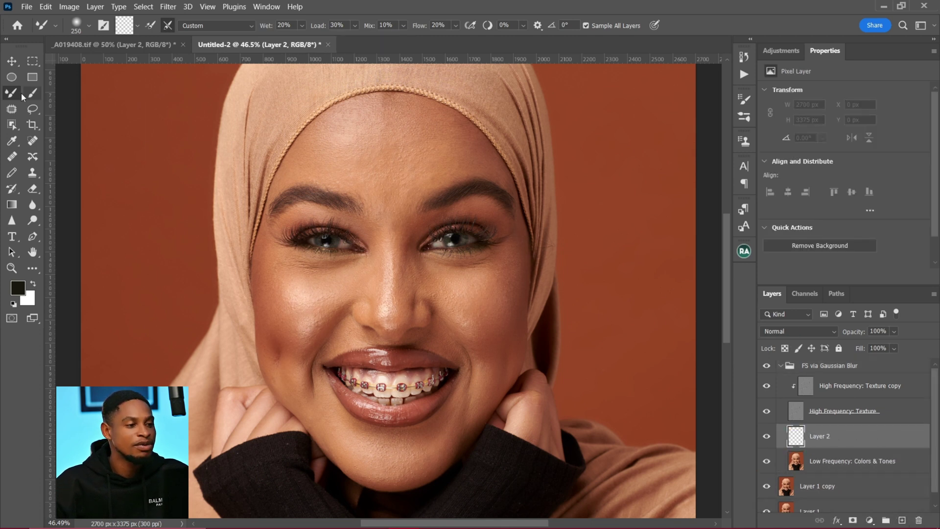
# Step: Hide High Frequency: Texture and blend the forehead tones with brush sizes up to 400
pyautogui.click(766, 411)
pyautogui.press('[')
pyautogui.press('[')
pyautogui.press('[')
pyautogui.press('[')
pyautogui.press('[')
pyautogui.press('[')
pyautogui.moveTo(353, 131)
pyautogui.mouseDown()
pyautogui.moveTo(367, 145)
pyautogui.moveTo(304, 158)
pyautogui.moveTo(333, 151)
pyautogui.moveTo(349, 165)
pyautogui.moveTo(380, 155)
pyautogui.moveTo(393, 142)
pyautogui.moveTo(396, 109)
pyautogui.moveTo(389, 107)
pyautogui.moveTo(458, 145)
pyautogui.moveTo(434, 154)
pyautogui.moveTo(416, 141)
pyautogui.moveTo(407, 177)
pyautogui.moveTo(383, 171)
pyautogui.moveTo(473, 175)
pyautogui.mouseUp()
pyautogui.press(']')
pyautogui.press(']')
pyautogui.press(']')
pyautogui.press(']')
pyautogui.press(']')
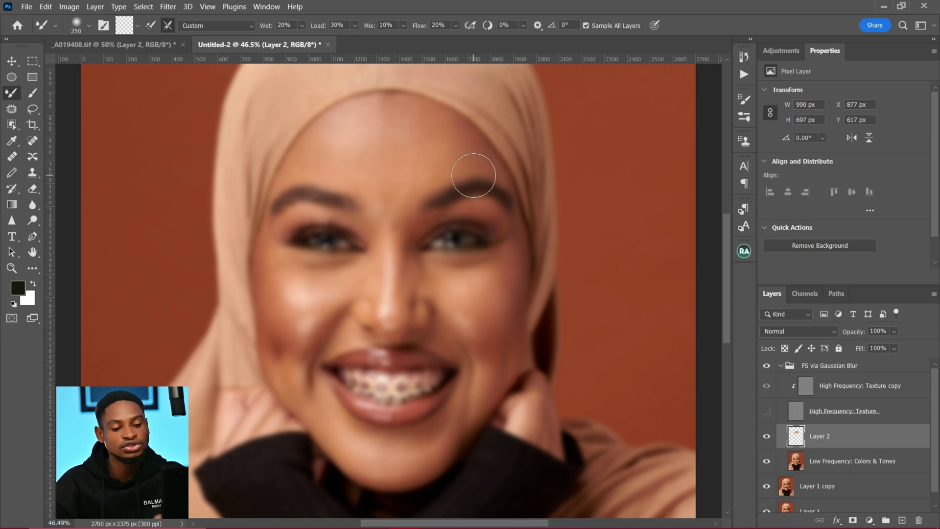
pyautogui.press('[')
pyautogui.press('[')
pyautogui.press(']')
pyautogui.press(']')
pyautogui.press(']')
pyautogui.press(']')
pyautogui.moveTo(323, 134)
pyautogui.mouseDown()
pyautogui.moveTo(353, 159)
pyautogui.moveTo(335, 150)
pyautogui.moveTo(382, 126)
pyautogui.mouseUp()
pyautogui.press(']')
pyautogui.press(']')
pyautogui.press(']')
pyautogui.moveTo(327, 153); pyautogui.dragTo(352, 143)
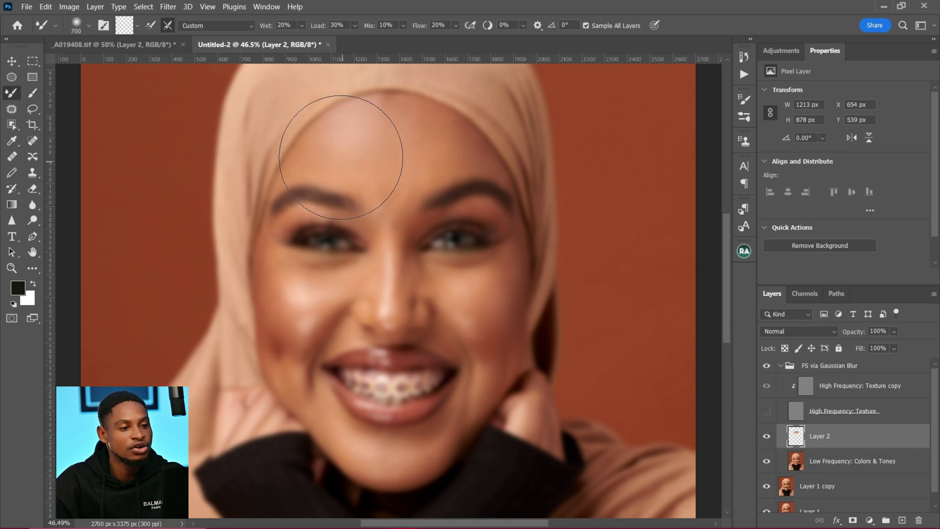
pyautogui.press('[')
pyautogui.press('[')
pyautogui.press('[')
# Step: Blend tones down the nose at 125 and the cheek beside it at 175
pyautogui.press('[')
pyautogui.press('[')
pyautogui.press('[')
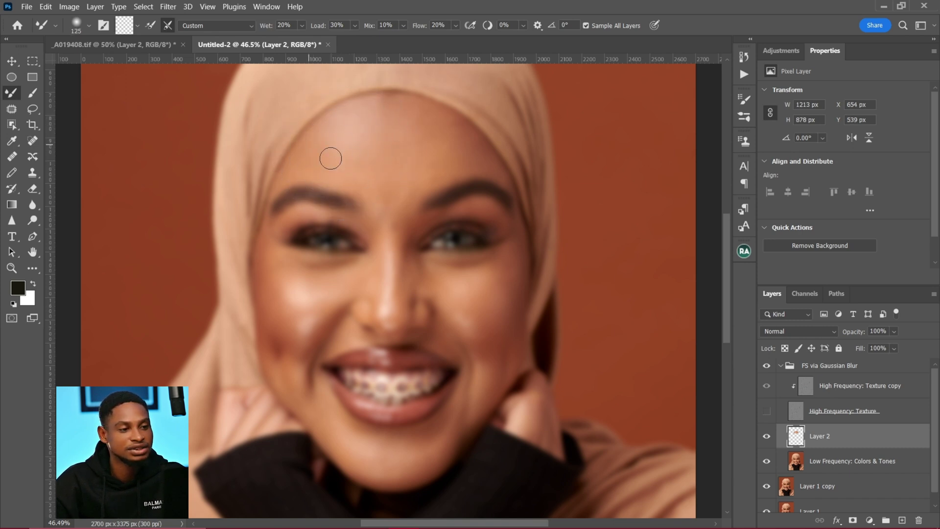
pyautogui.moveTo(401, 168)
pyautogui.mouseDown()
pyautogui.moveTo(418, 147)
pyautogui.moveTo(425, 164)
pyautogui.mouseUp()
pyautogui.press('[')
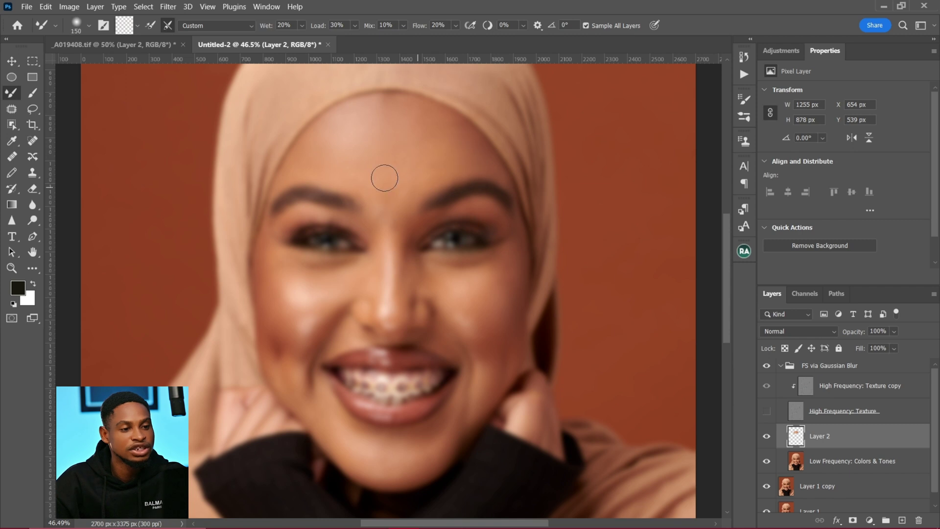
pyautogui.moveTo(415, 265)
pyautogui.mouseDown()
pyautogui.moveTo(384, 295)
pyautogui.moveTo(432, 276)
pyautogui.moveTo(463, 306)
pyautogui.mouseUp()
pyautogui.press('[')
pyautogui.press('[')
pyautogui.press(']')
pyautogui.press('[')
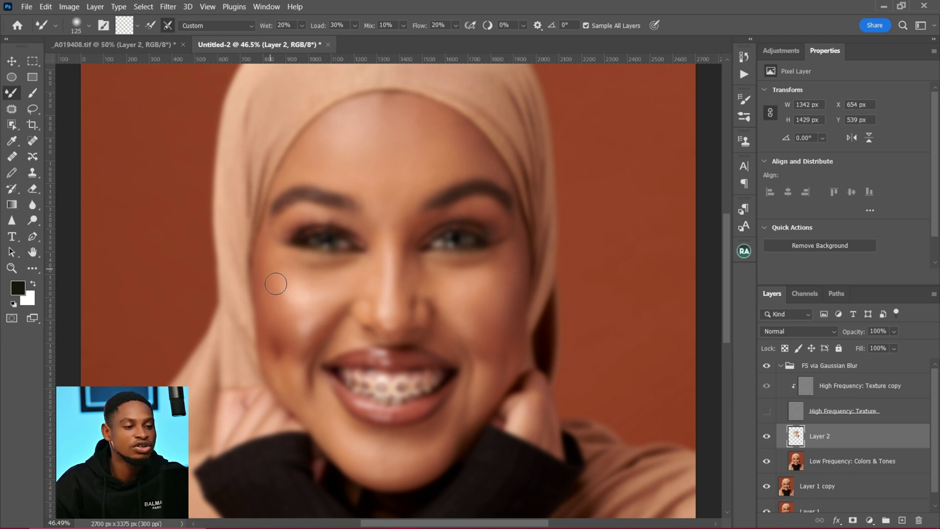
pyautogui.press(']')
pyautogui.moveTo(295, 296)
pyautogui.mouseDown()
pyautogui.moveTo(294, 332)
pyautogui.moveTo(307, 316)
pyautogui.moveTo(306, 285)
pyautogui.mouseUp()
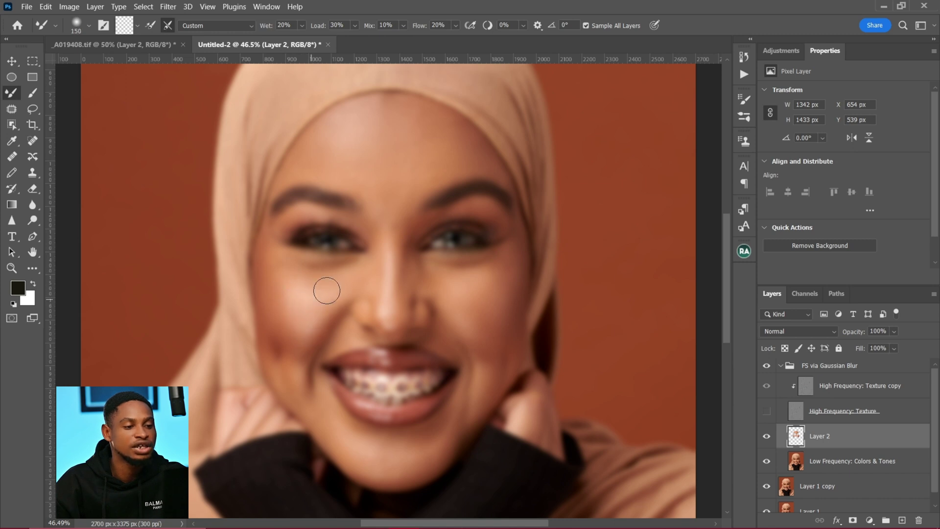
# Step: Re-blend the forehead at 200 and 250, then show High Frequency: Texture again
pyautogui.press(']')
pyautogui.press(']')
pyautogui.moveTo(413, 155)
pyautogui.mouseDown()
pyautogui.moveTo(357, 154)
pyautogui.moveTo(357, 140)
pyautogui.moveTo(373, 160)
pyautogui.moveTo(424, 134)
pyautogui.mouseUp()
pyautogui.press(']')
pyautogui.press(']')
pyautogui.moveTo(342, 113)
pyautogui.mouseDown()
pyautogui.moveTo(340, 142)
pyautogui.moveTo(388, 172)
pyautogui.moveTo(369, 154)
pyautogui.moveTo(419, 171)
pyautogui.mouseUp()
pyautogui.click(762, 409)
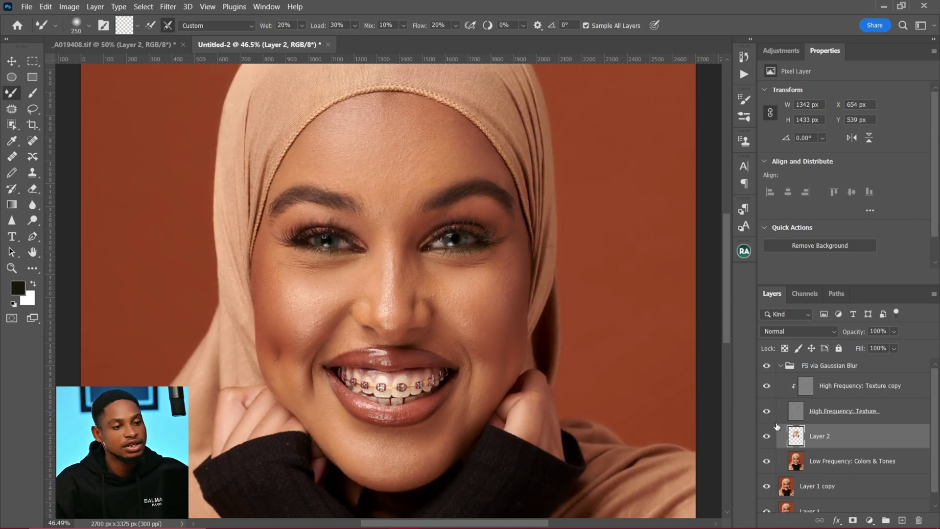
# Step: Toggle Layer 2 to check it, tile both documents 2-up Vertical, and pan each onto the face
pyautogui.click(766, 442)
pyautogui.click(767, 443)
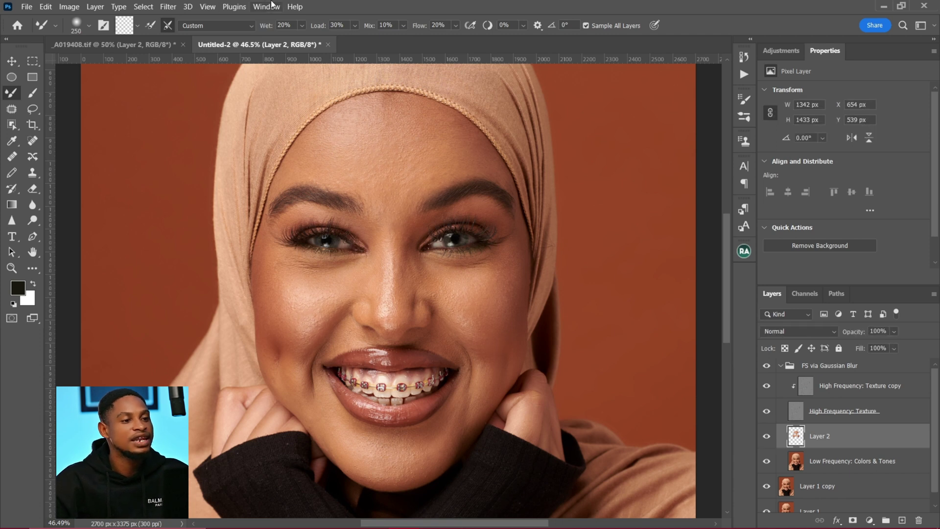
pyautogui.click(260, 7)
pyautogui.click(318, 509)
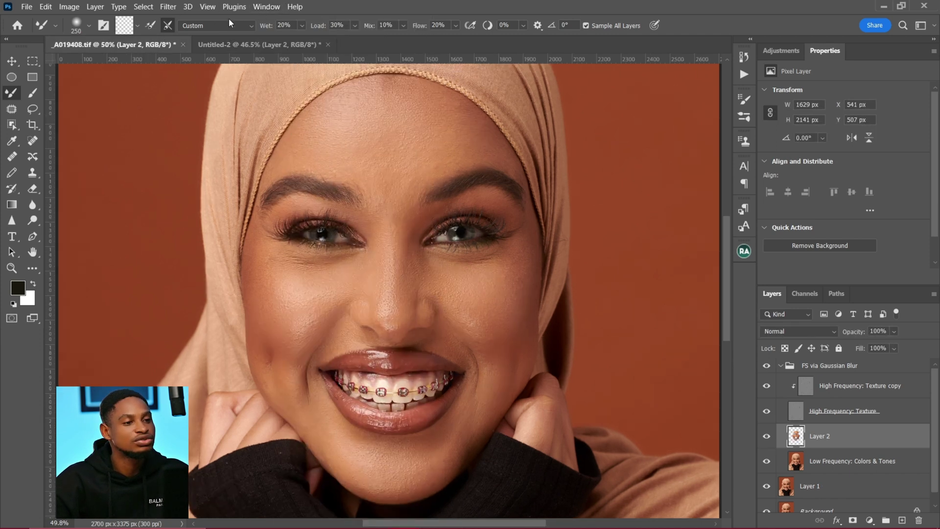
pyautogui.click(270, 6)
pyautogui.moveTo(353, 17)
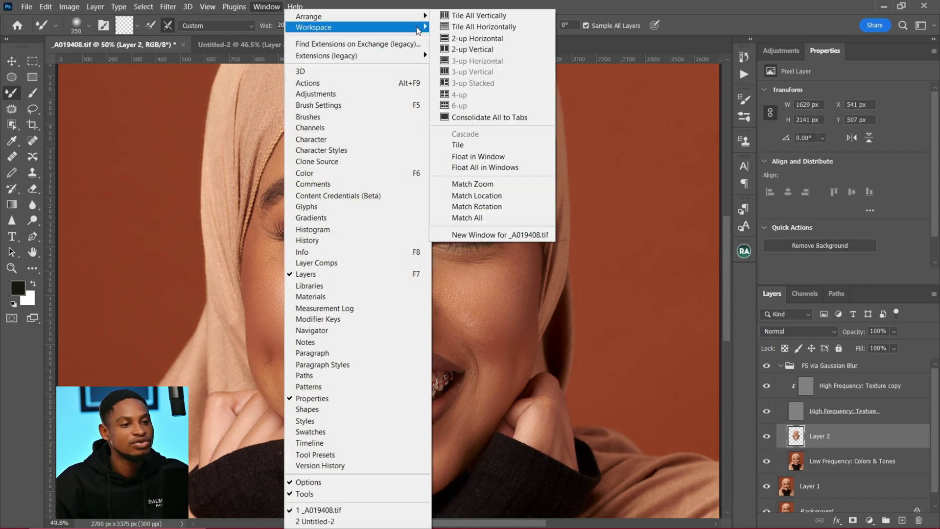
pyautogui.click(480, 50)
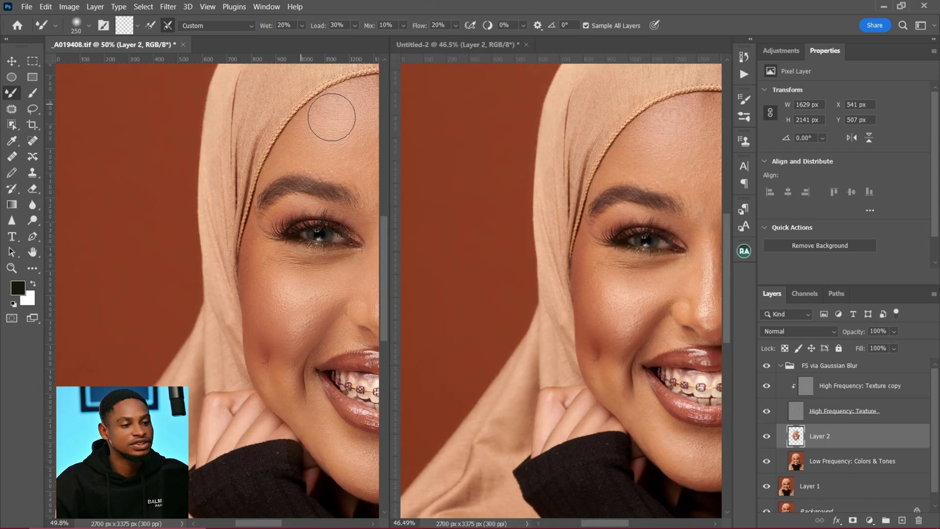
pyautogui.moveTo(258, 523); pyautogui.dragTo(284, 522)
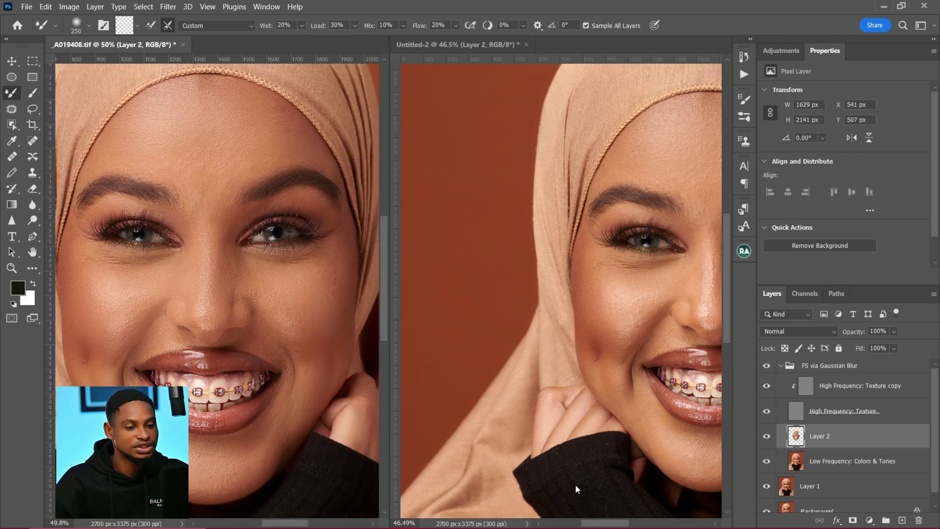
pyautogui.moveTo(601, 522); pyautogui.dragTo(620, 522)
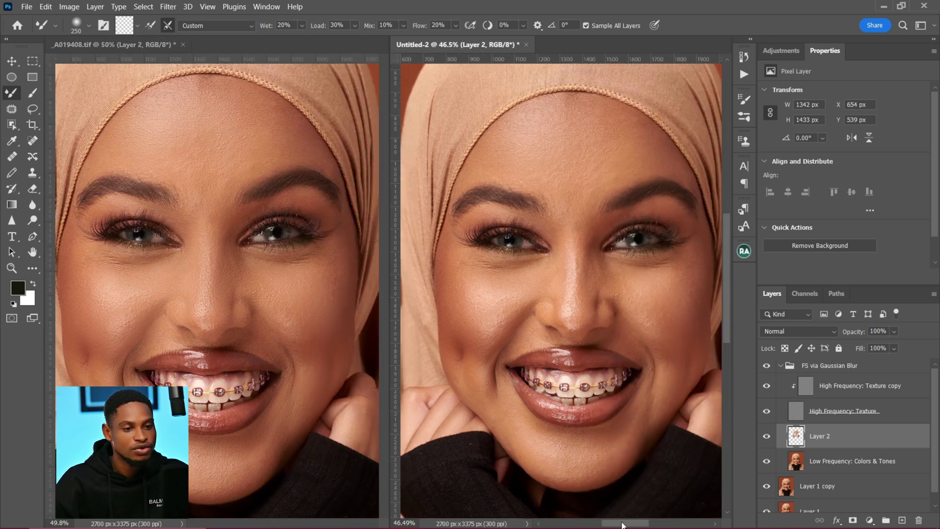